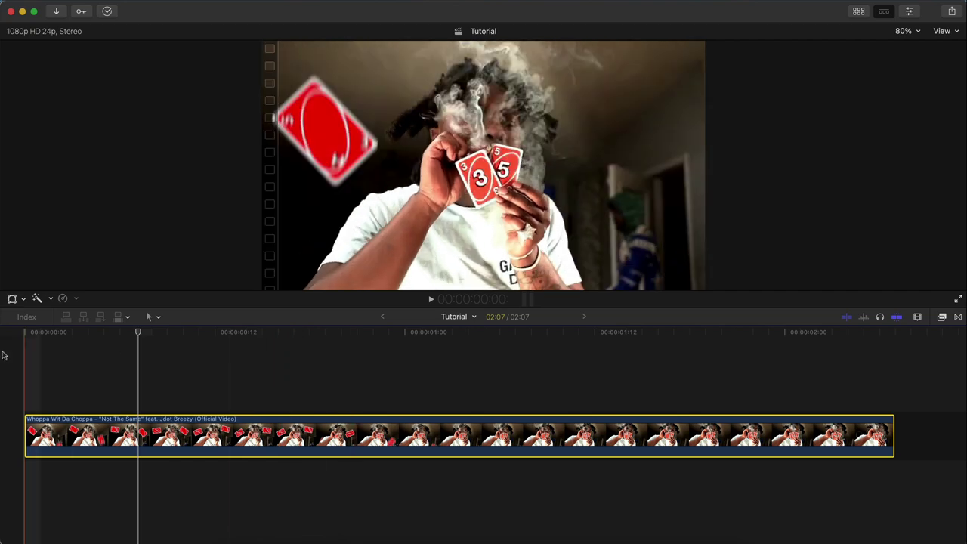
Step: Play back and scrub through the finished flying-card effect on the Tutorial timeline
key(space)
key(space)
key(space)
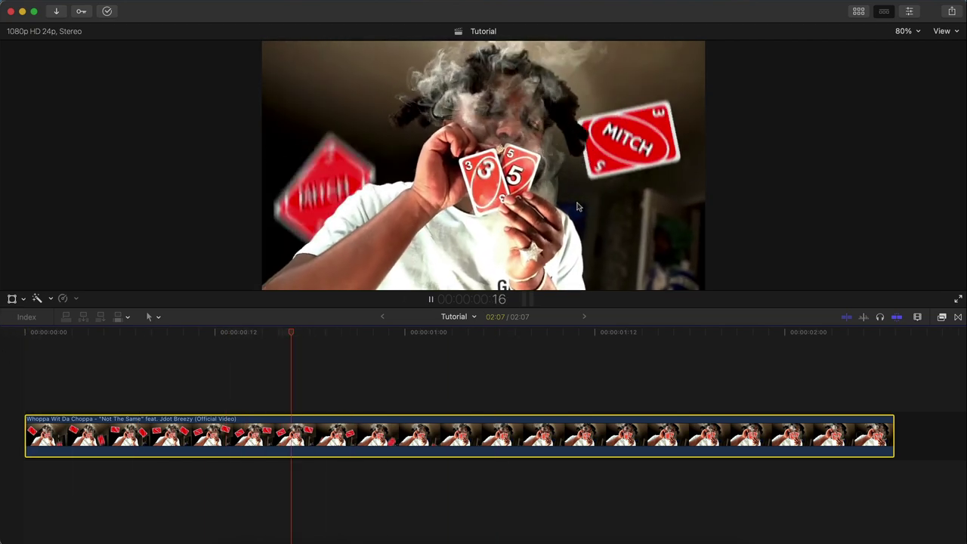
key(space)
key(space)
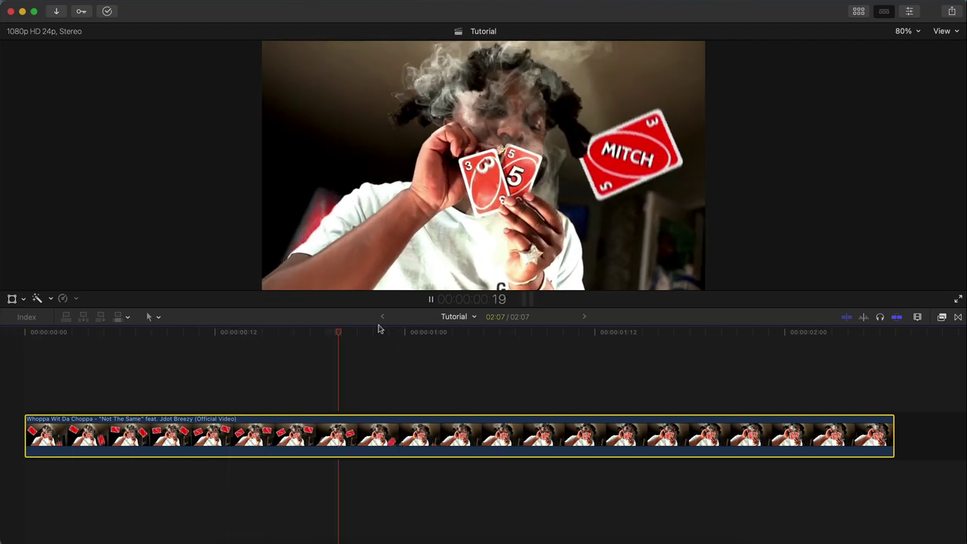
key(space)
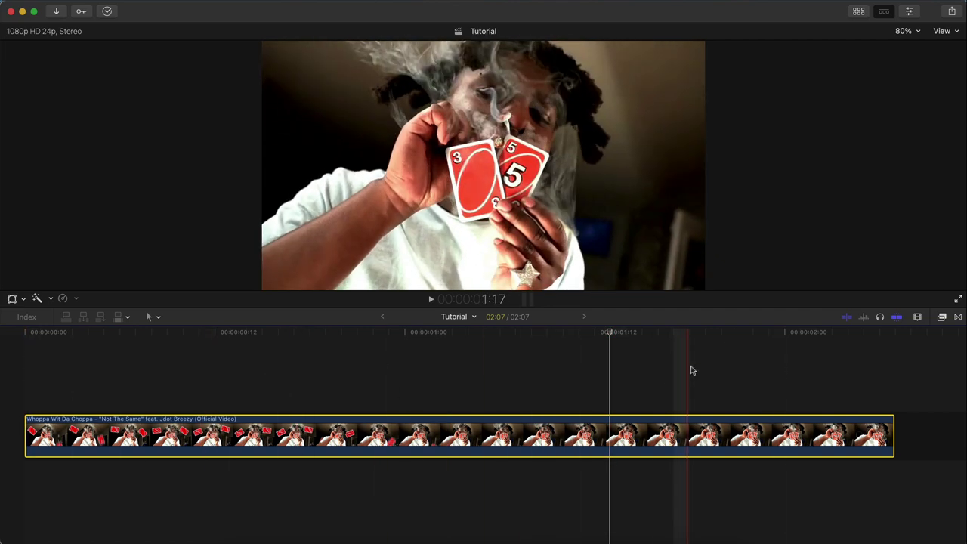
drag(721, 332, 354, 334)
Step: Add the 4uno card image from the event as a connected clip above the main video
click(859, 12)
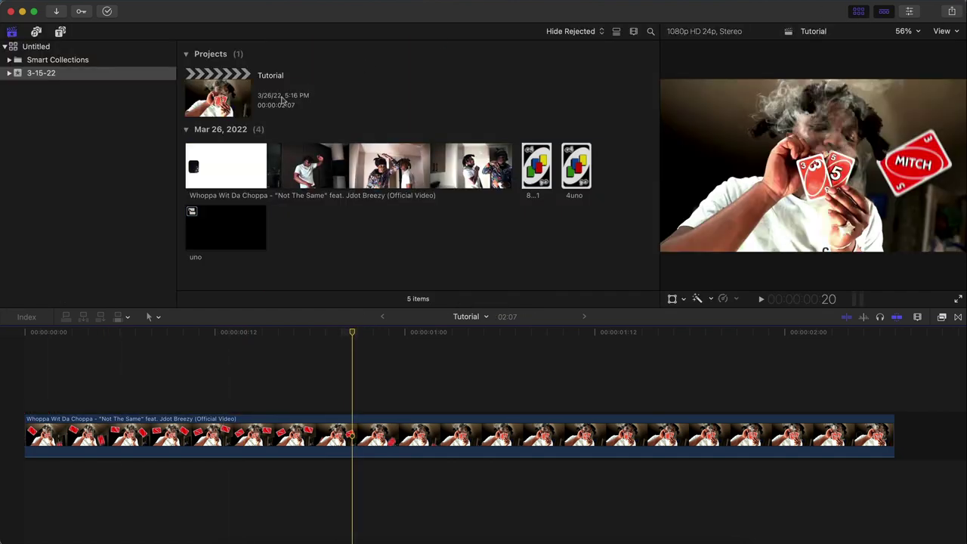
click(532, 172)
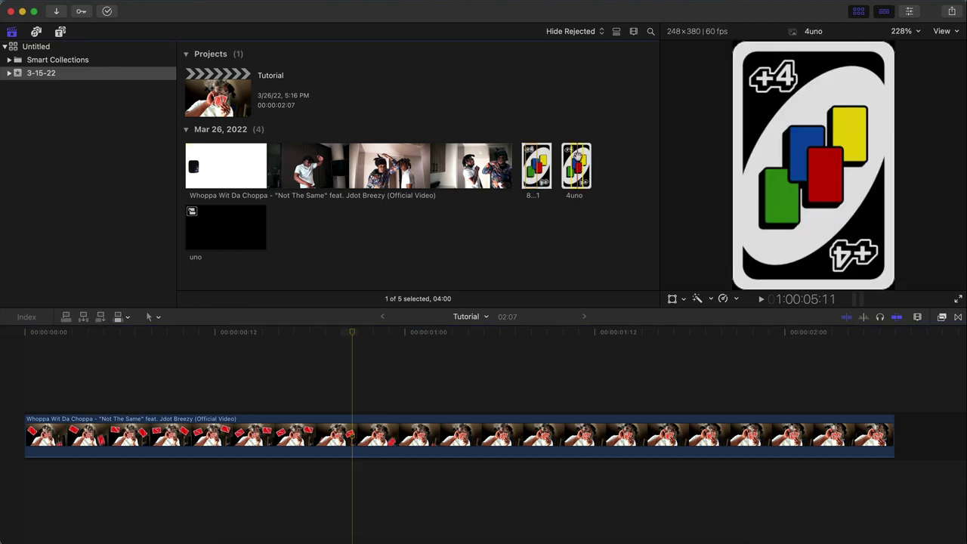
drag(576, 155, 62, 371)
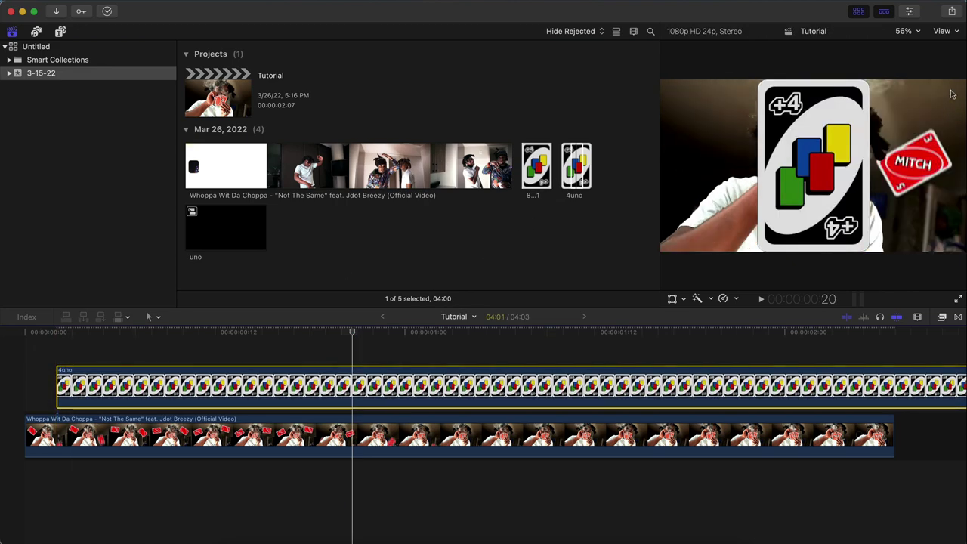
click(858, 10)
Step: Align the 4uno clip with the start of the main video and trim its end to match the video's end at 2:07
key(super+minus)
key(super+minus)
drag(416, 388, 155, 388)
key(super+equal)
scroll(154, 378, left, 3)
drag(101, 378, 85, 378)
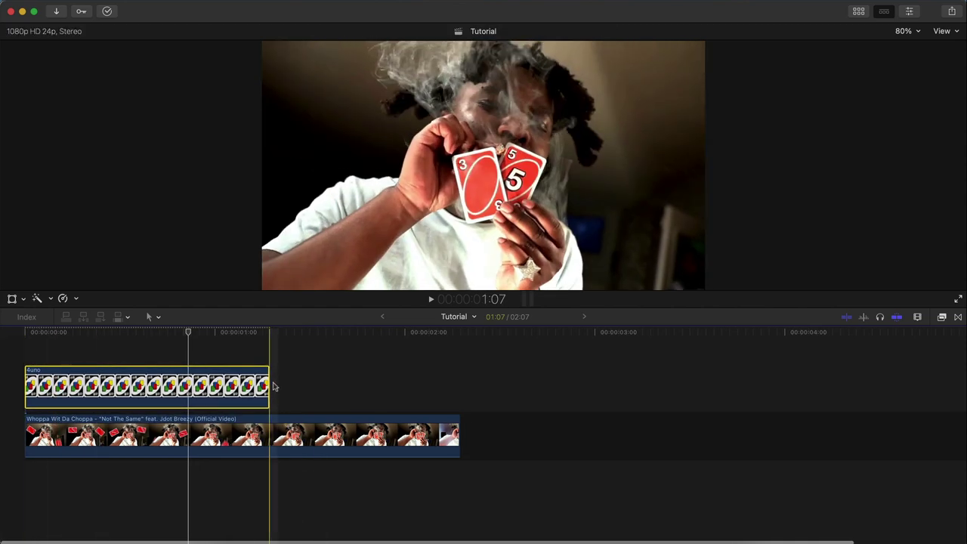
drag(268, 380, 458, 382)
key(super+equal)
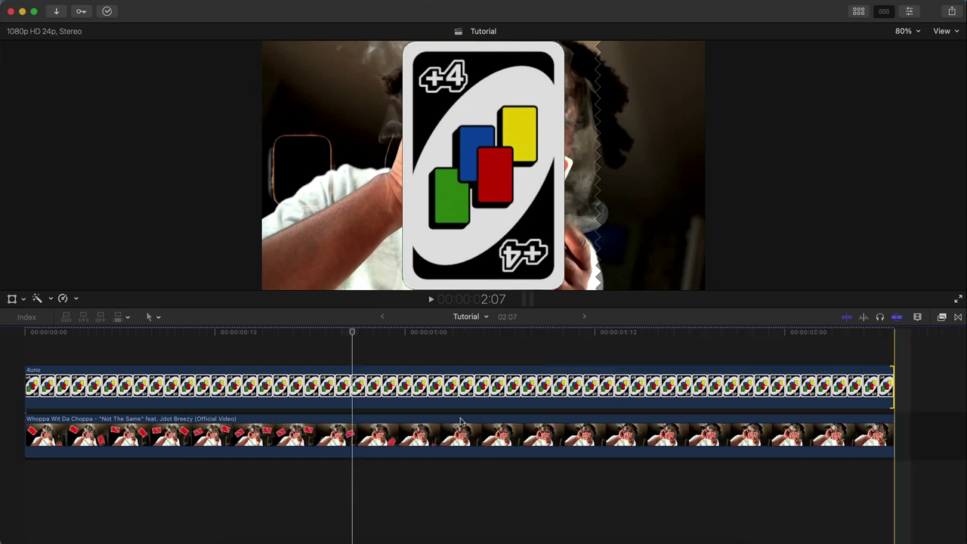
Step: Use Transform to shrink the 4uno card, tilt it and place it beside the man's hands, over the dark doorway area
drag(481, 332, 149, 353)
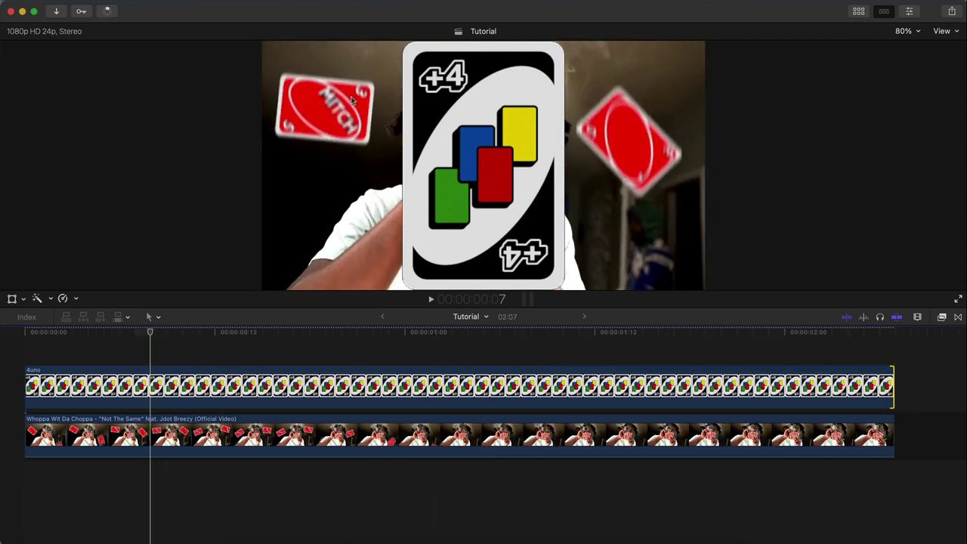
click(60, 386)
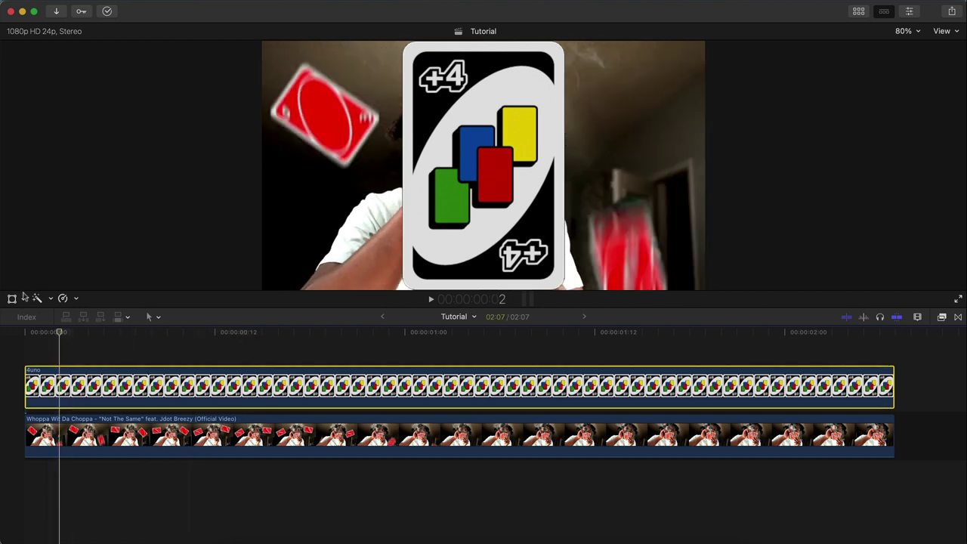
click(12, 298)
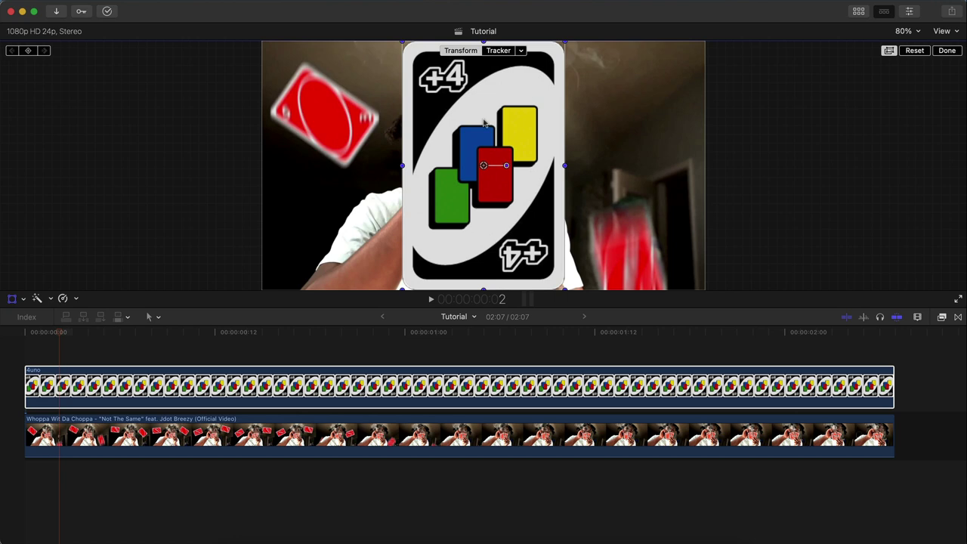
drag(565, 47, 524, 104)
drag(486, 151, 586, 185)
drag(627, 135, 618, 148)
drag(585, 201, 603, 202)
drag(61, 332, 176, 332)
drag(638, 147, 633, 155)
drag(613, 209, 623, 190)
Step: At the first frame, move the 4uno card straight down out of the picture and add a transform keyframe
click(4, 330)
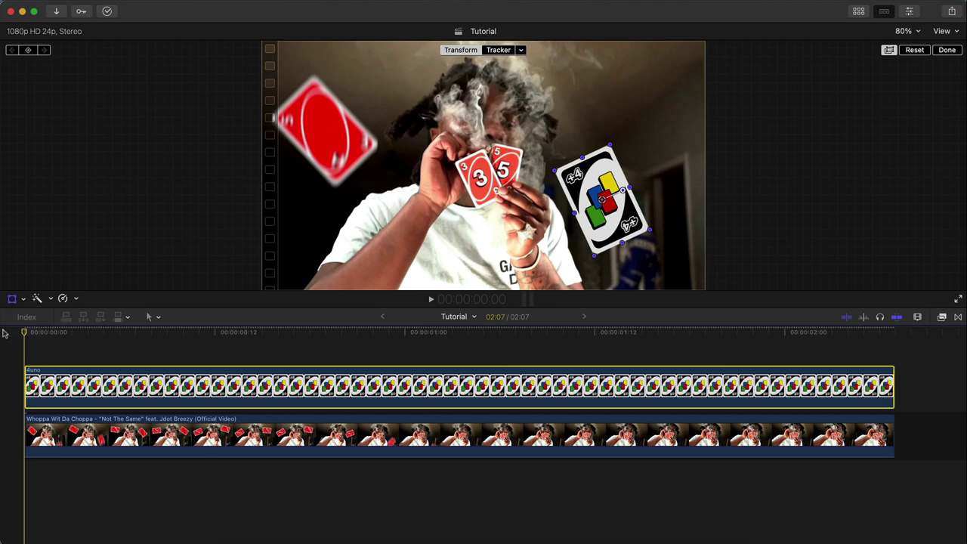
click(904, 32)
click(920, 87)
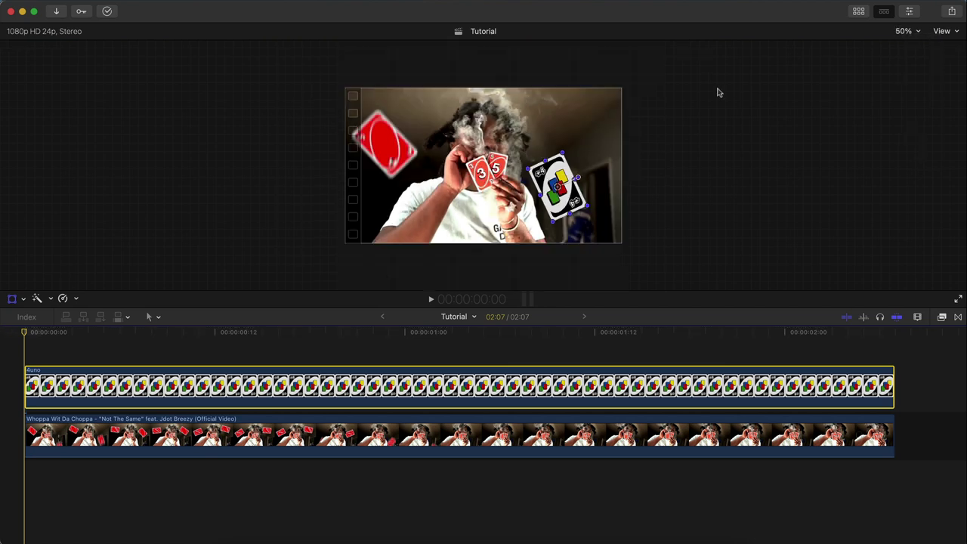
drag(574, 208, 728, 130)
key(super+z)
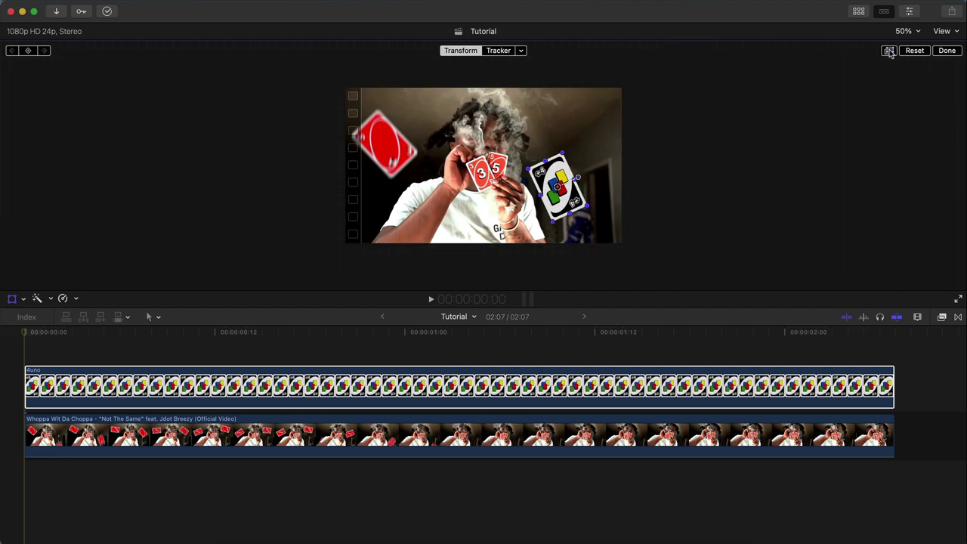
drag(556, 166, 557, 263)
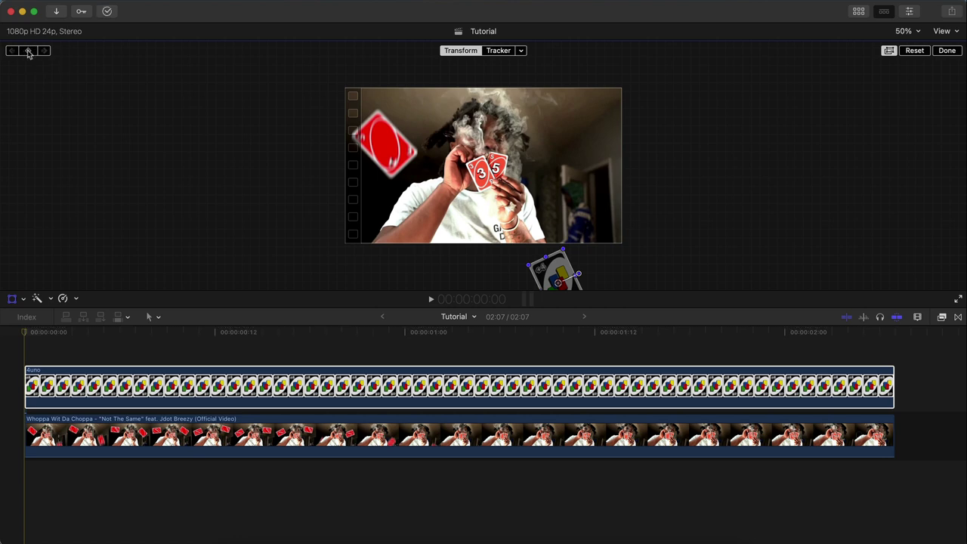
click(29, 51)
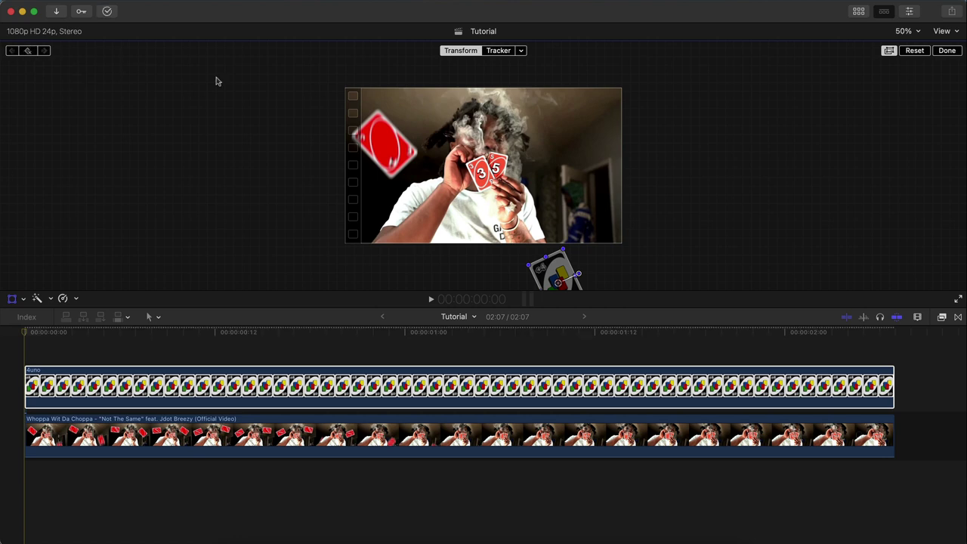
Step: At frame 6, raise the 4uno card back into the picture and rotate it counterclockwise, and preview the movement
drag(28, 334, 124, 334)
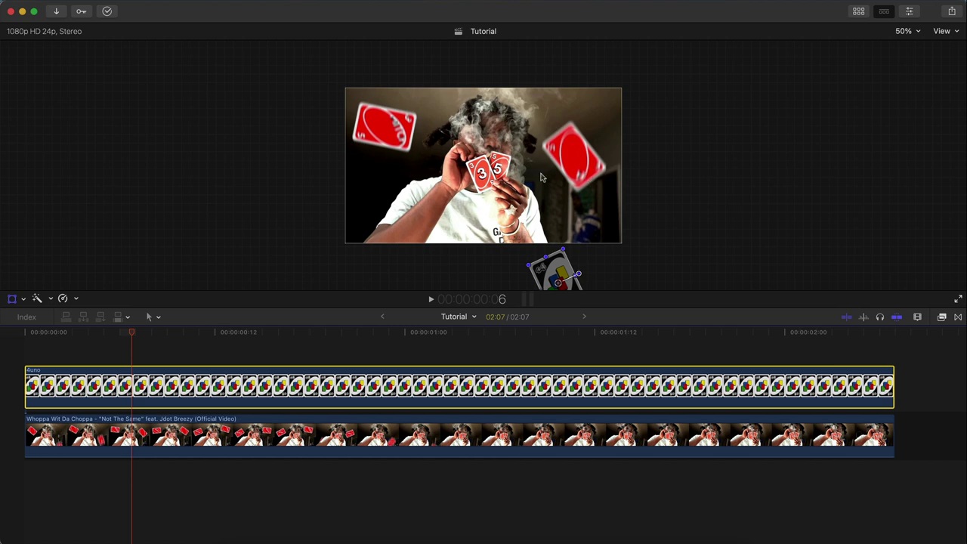
drag(553, 268, 552, 162)
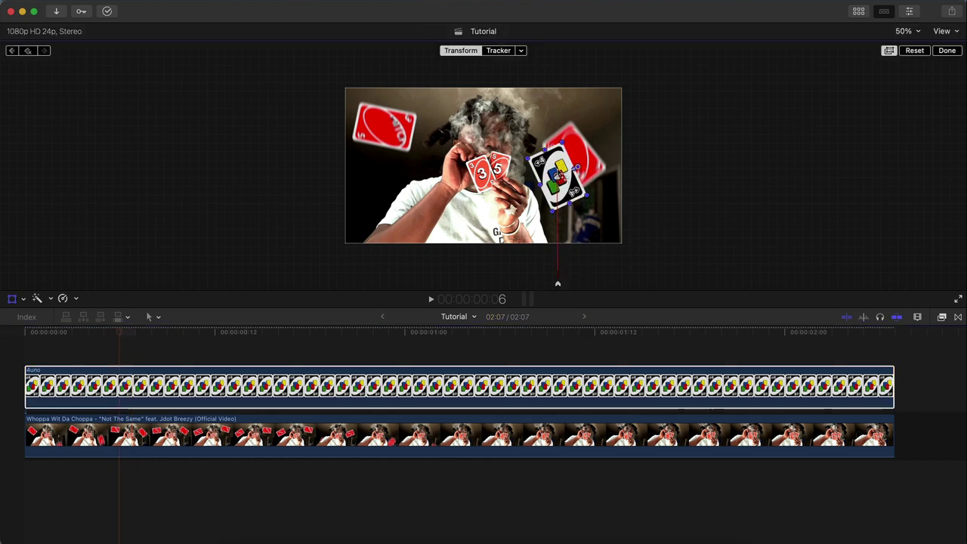
drag(557, 176, 476, 321)
drag(520, 166, 502, 164)
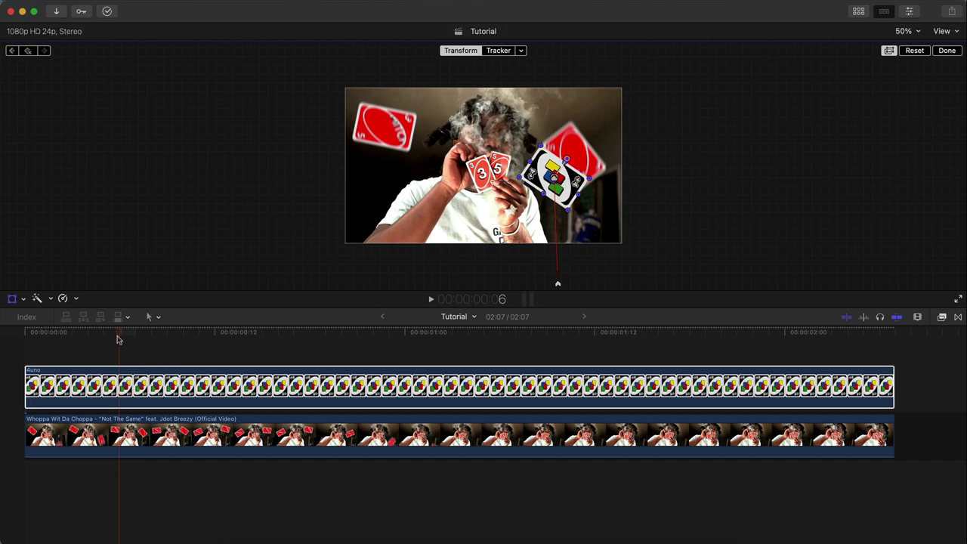
drag(117, 338, 11, 358)
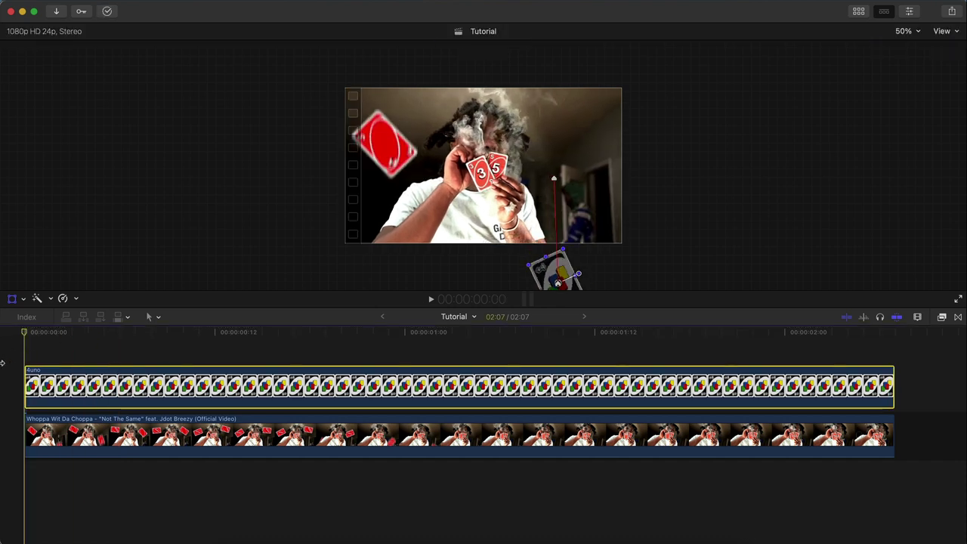
key(space)
key(space)
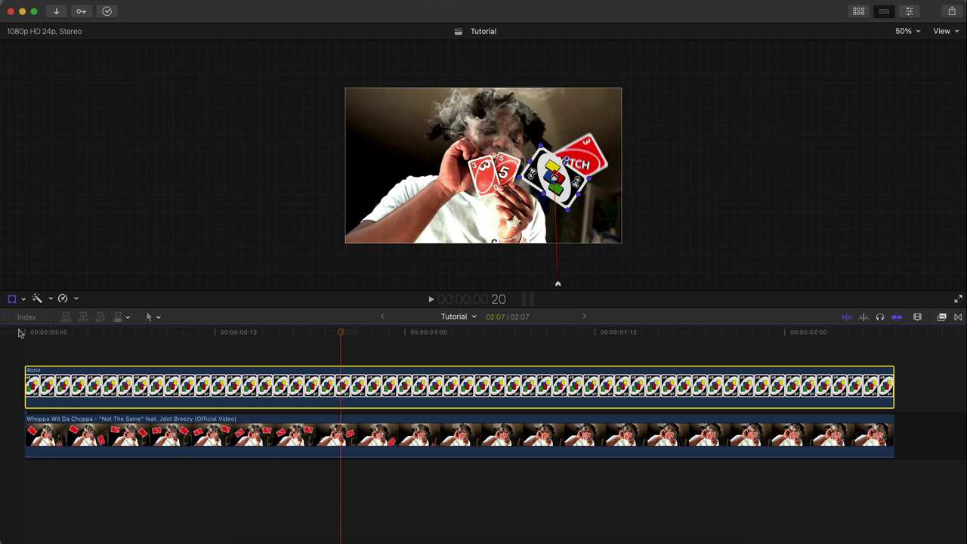
Step: At frame 12, rotate the 4uno card further counterclockwise while keeping it in place, and check the spin
click(19, 333)
drag(21, 334, 224, 327)
drag(567, 160, 550, 151)
click(103, 334)
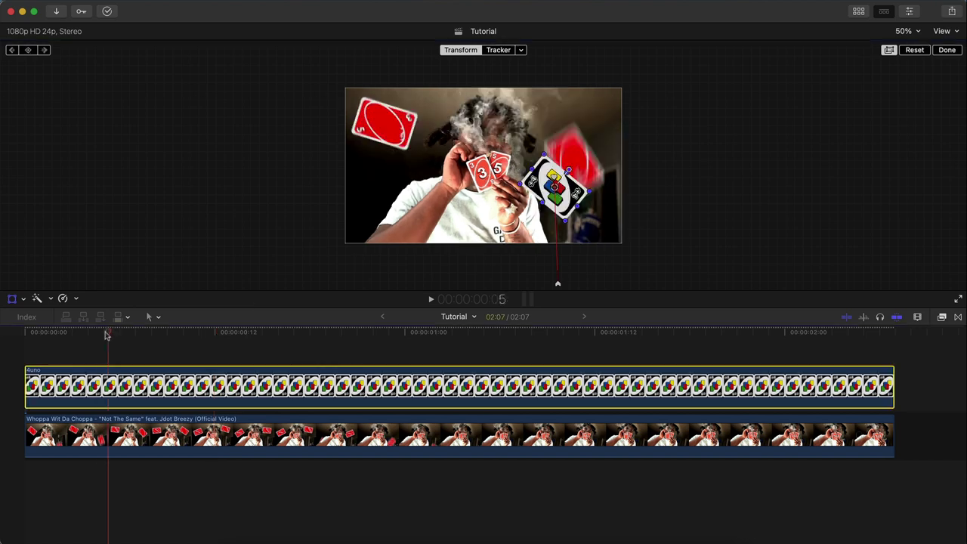
Step: At 1:04, move the 4uno card down below the picture with extra rotation, and play back the full movement
drag(314, 335, 315, 335)
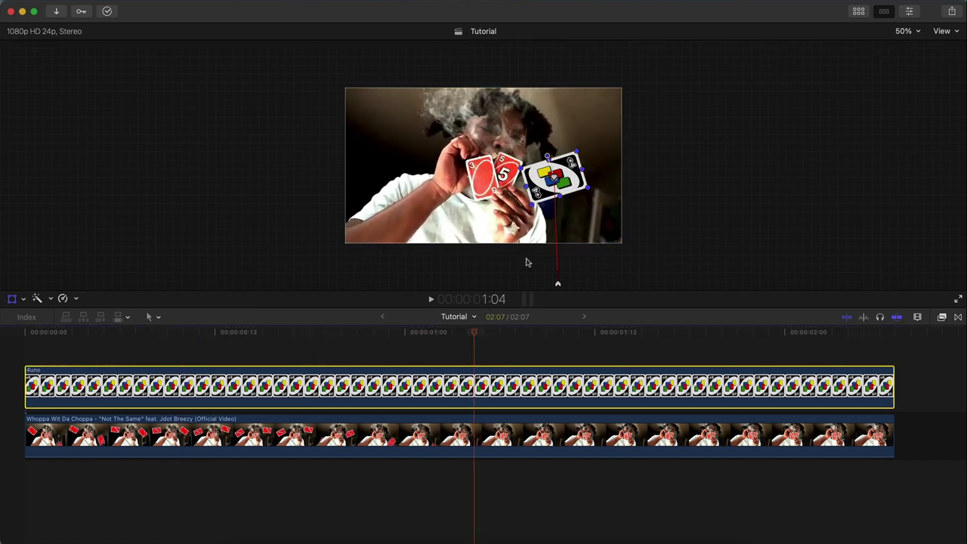
drag(547, 157, 548, 156)
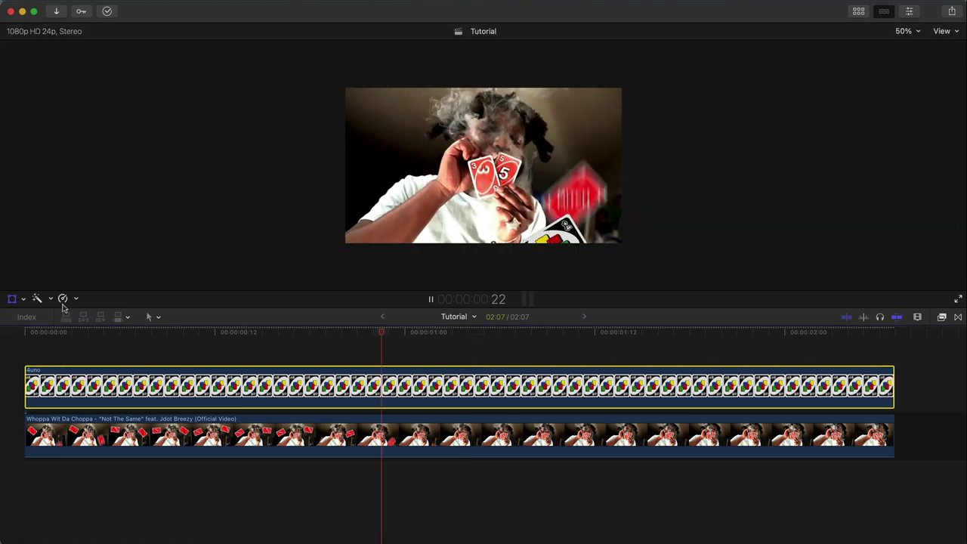
key(space)
click(313, 330)
drag(312, 330, 469, 334)
click(538, 263)
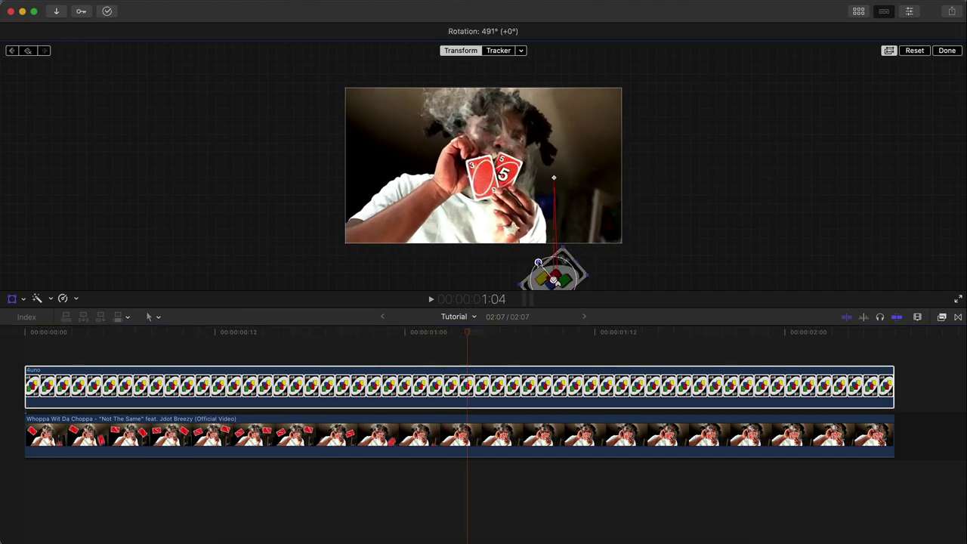
drag(353, 334, 5, 333)
key(space)
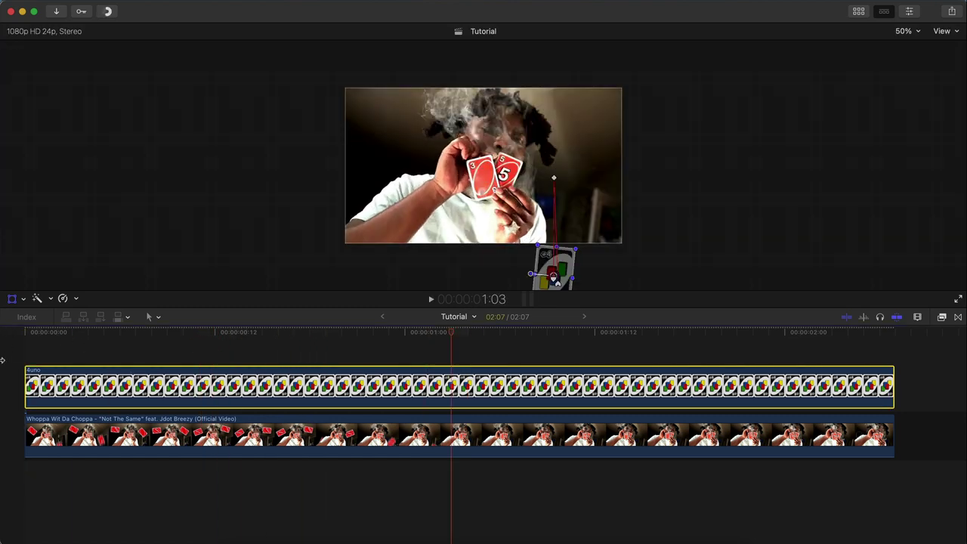
Step: Show the 4uno clip's video animation and move its last transform keyframe earlier to about frame 16, previewing the faster exit
click(920, 103)
click(324, 436)
click(248, 374)
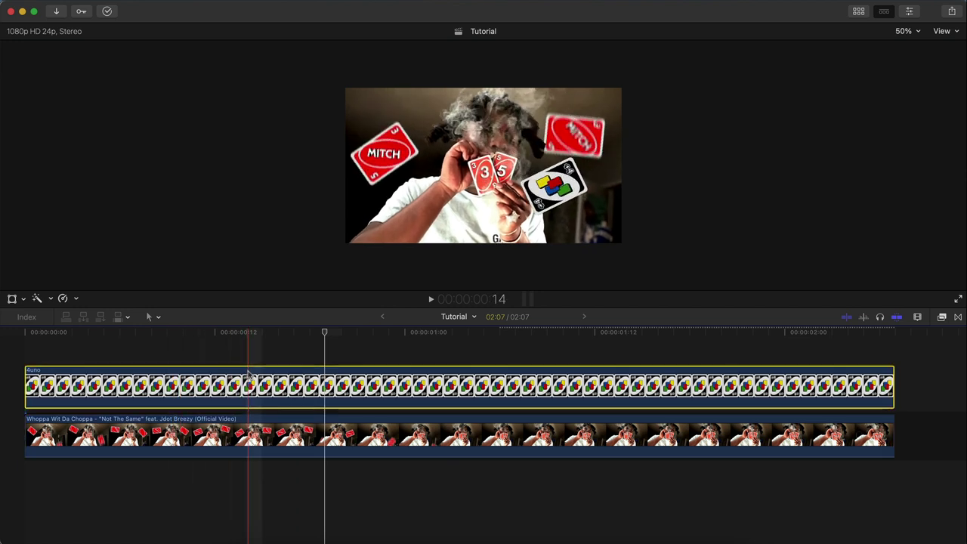
right_click(228, 376)
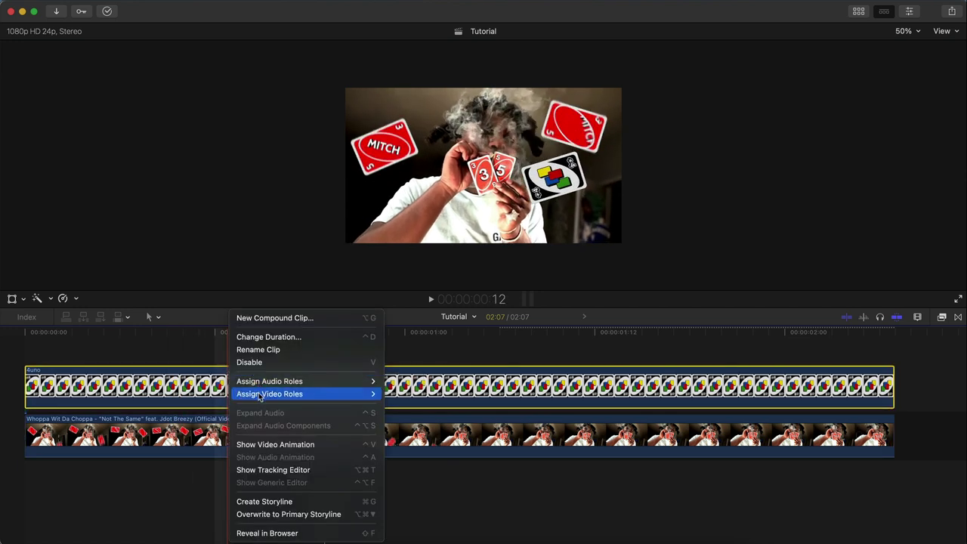
click(268, 444)
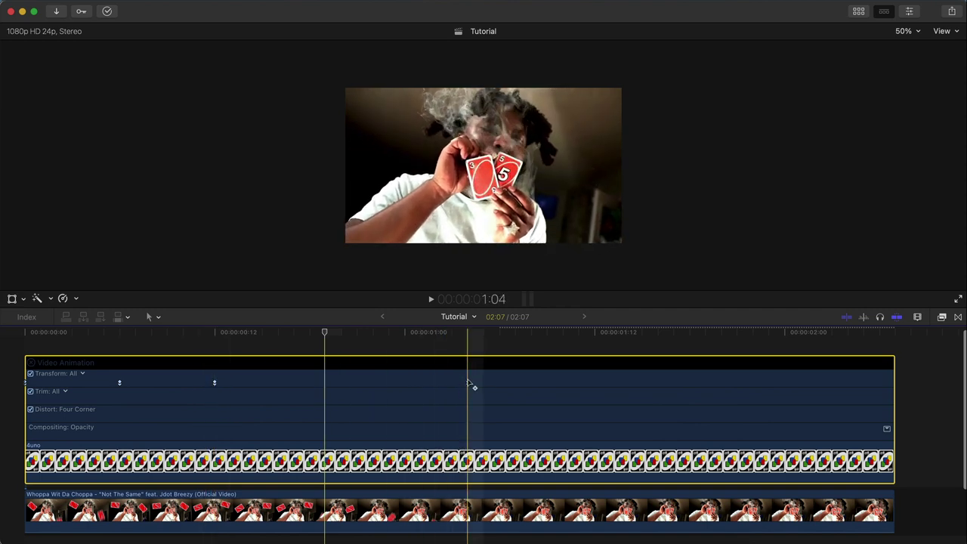
drag(470, 383, 278, 383)
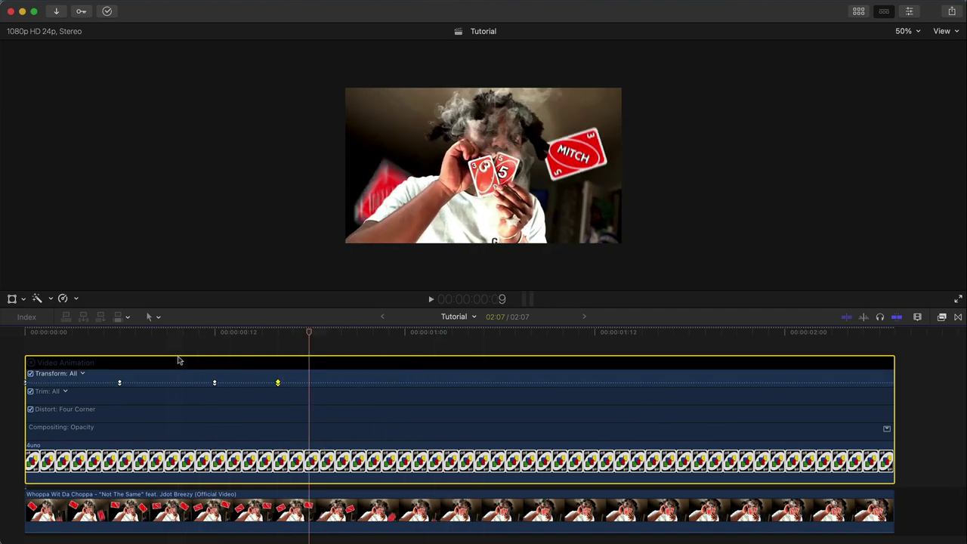
key(space)
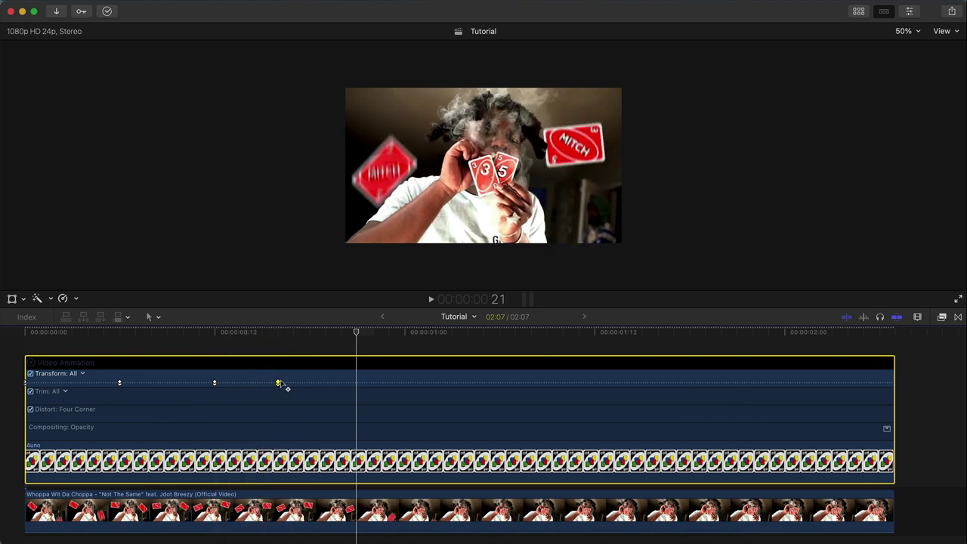
key(space)
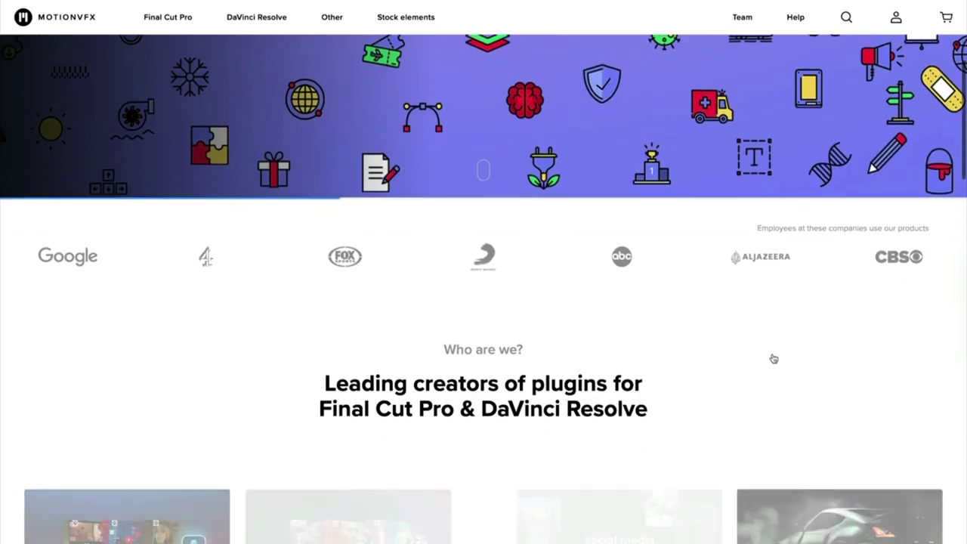
Step: Switch to the MotionVFX website and look through its home page, from the plugin categories to the Apple feature section
scroll(773, 360, down, 5)
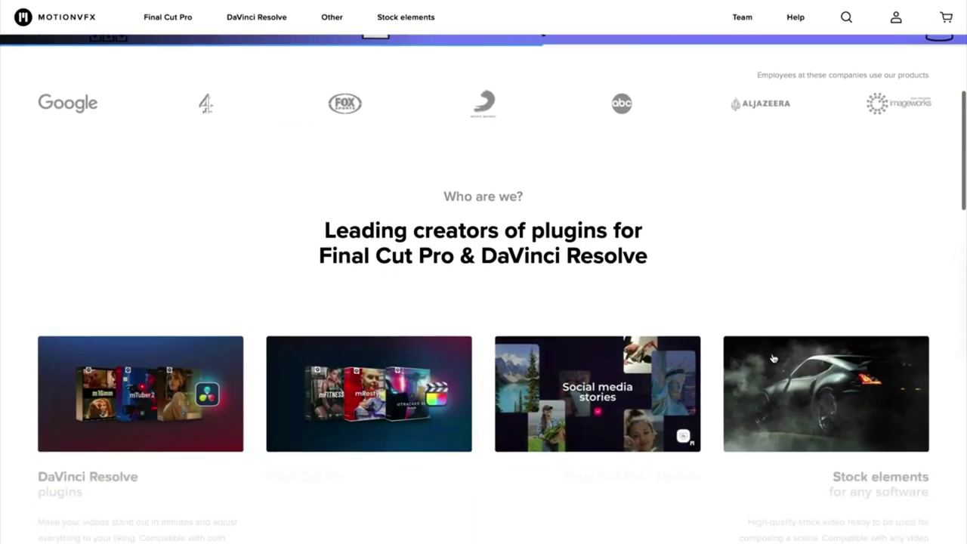
scroll(773, 360, down, 5)
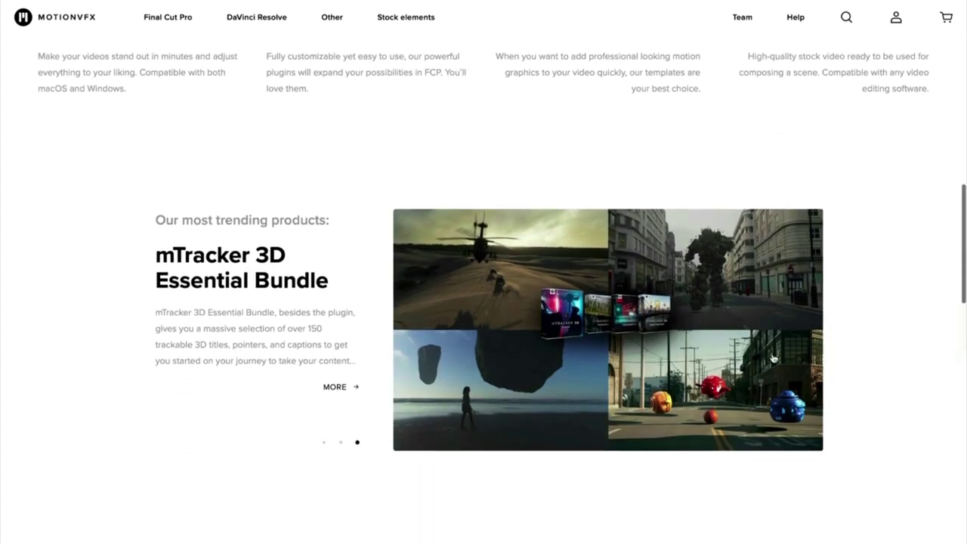
scroll(773, 360, down, 6)
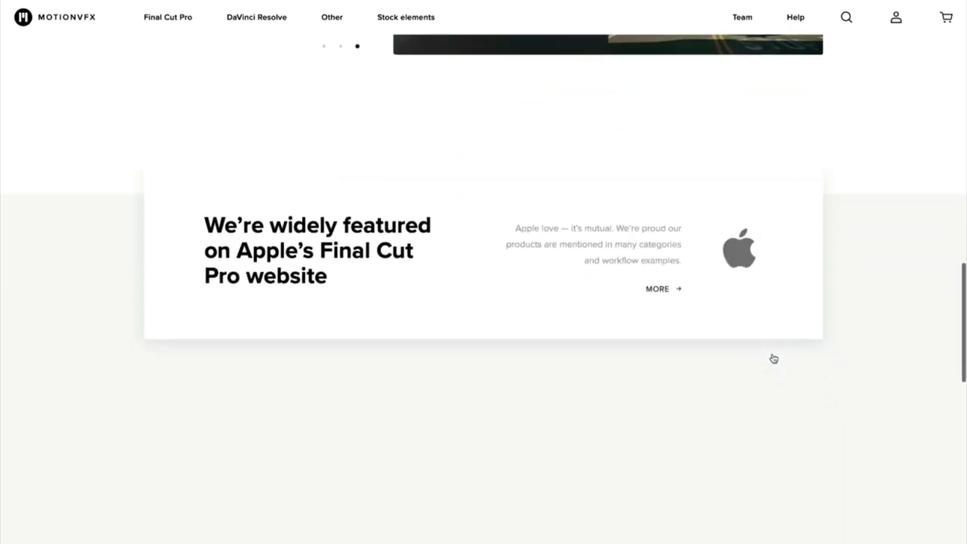
Step: Look through the mTitle Kinetic 2 product page, from its header to the trailer and tutorial sections
scroll(772, 357, down, 5)
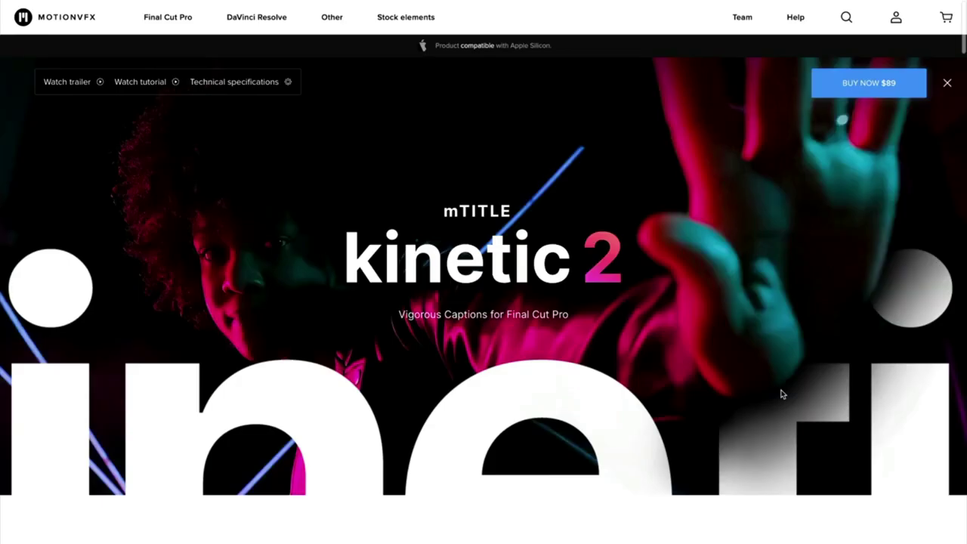
scroll(782, 393, down, 4)
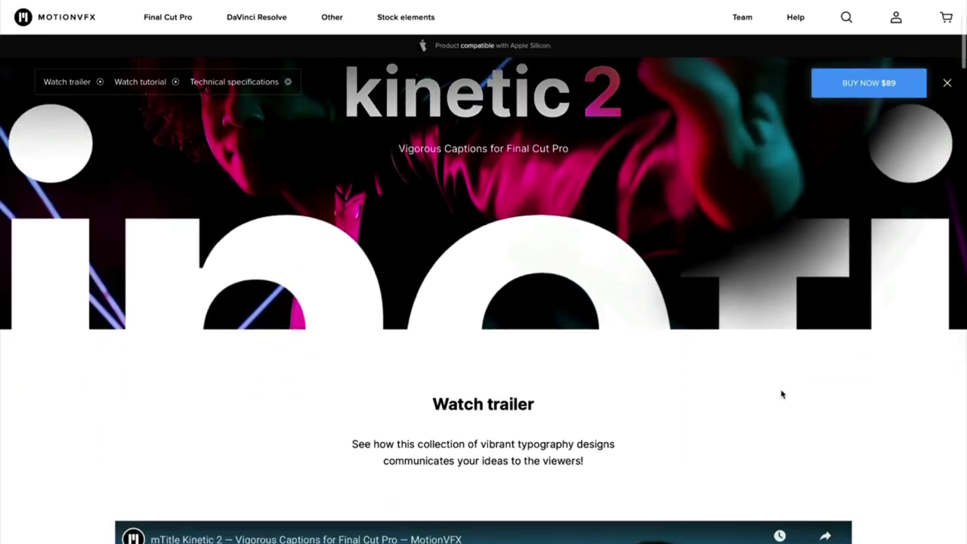
scroll(782, 394, down, 4)
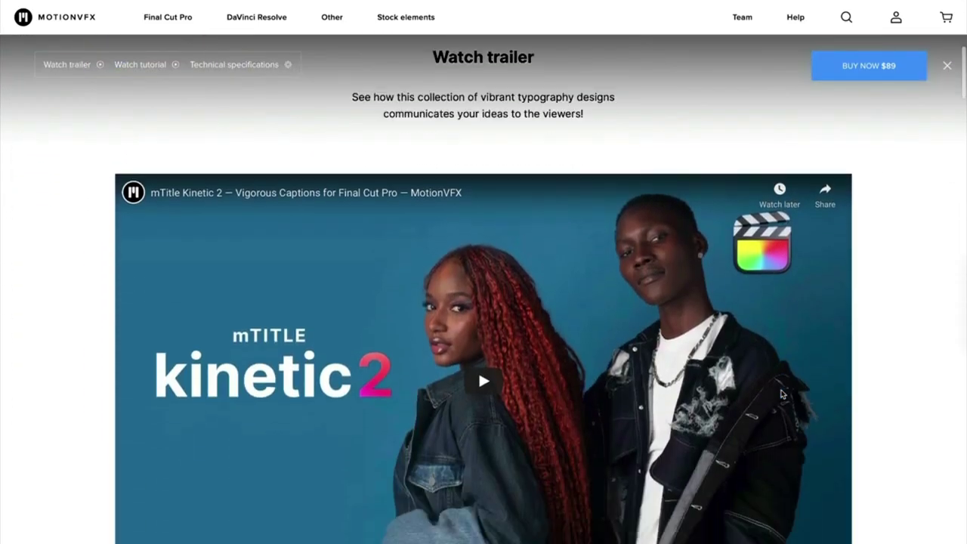
scroll(782, 394, down, 6)
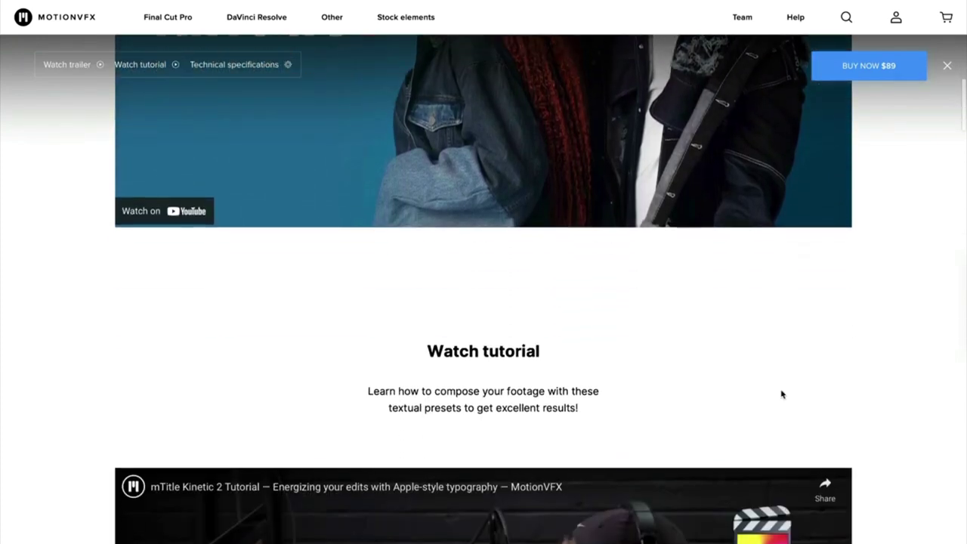
scroll(782, 394, down, 3)
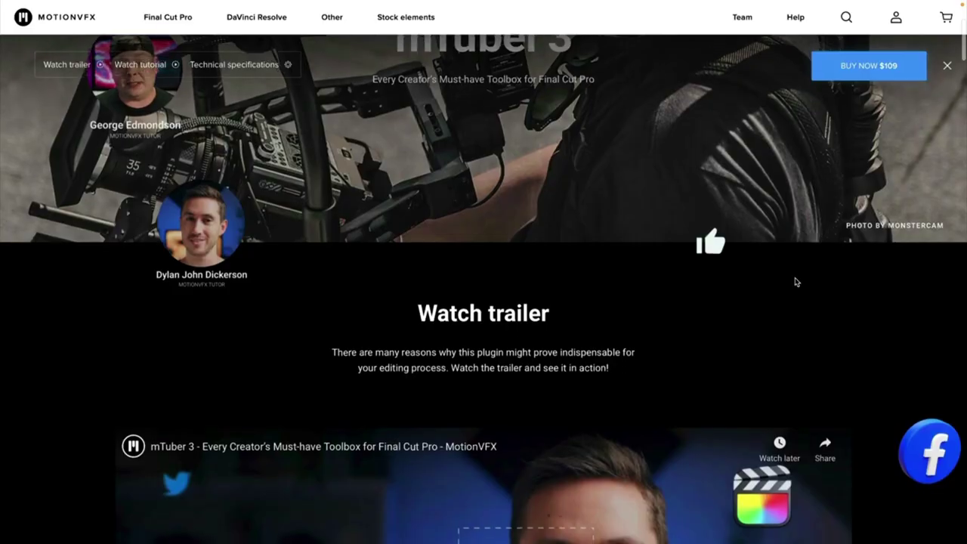
Step: Look through the mTuber 3 product page, from the trailer and tutorials to the calls-to-action and chapter bar previews
scroll(795, 277, down, 5)
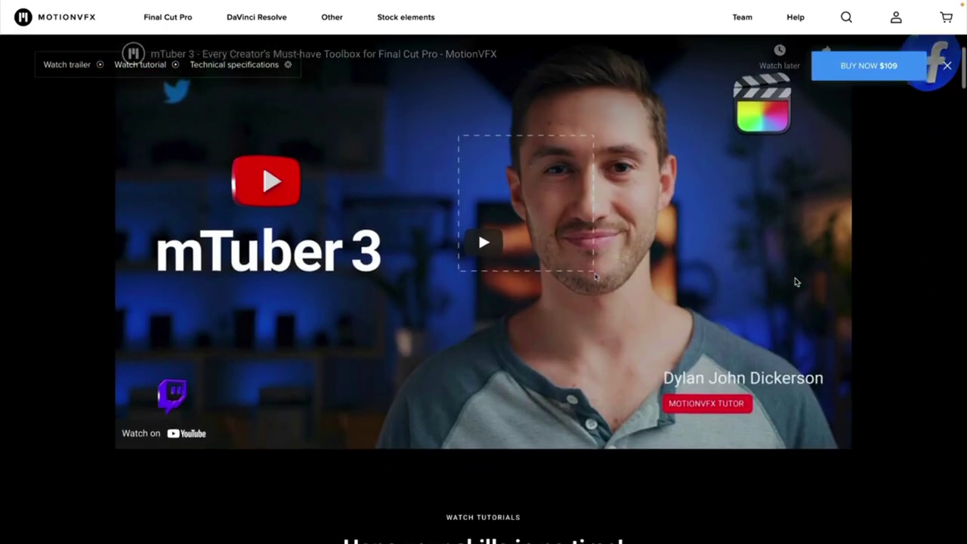
scroll(794, 282, down, 10)
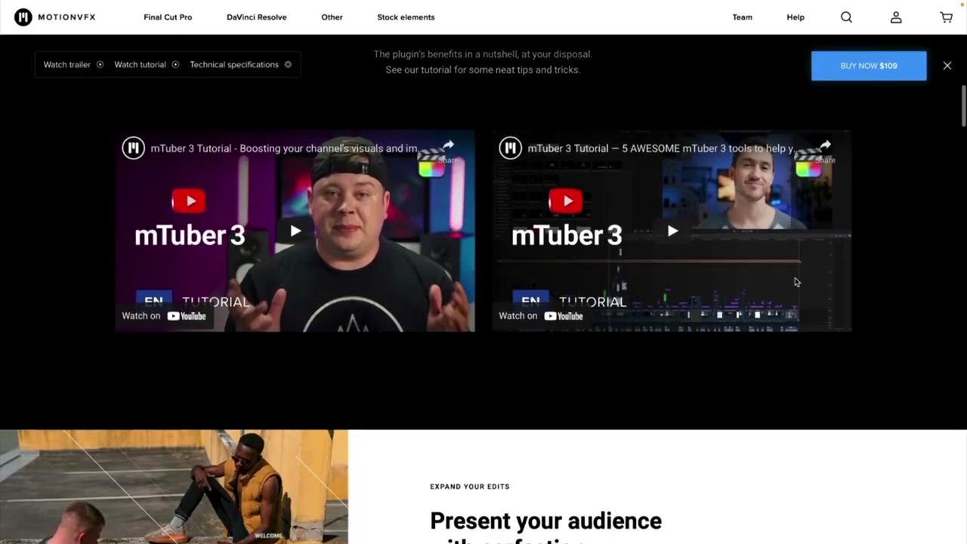
scroll(794, 282, down, 7)
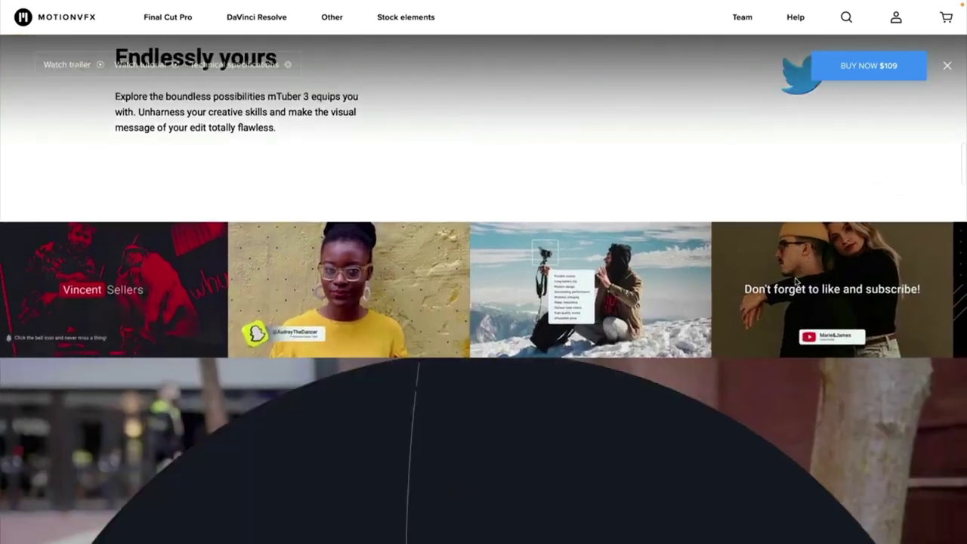
scroll(794, 282, down, 10)
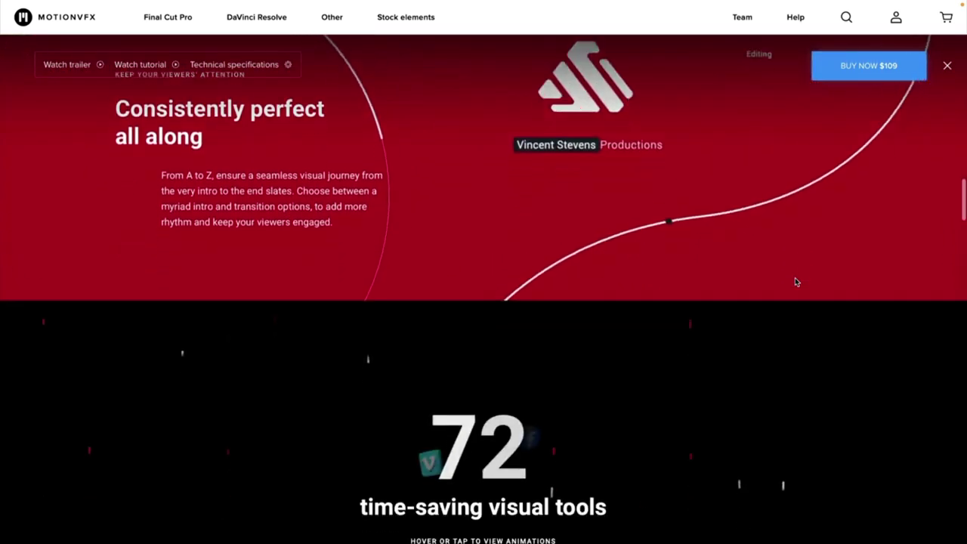
scroll(795, 282, down, 4)
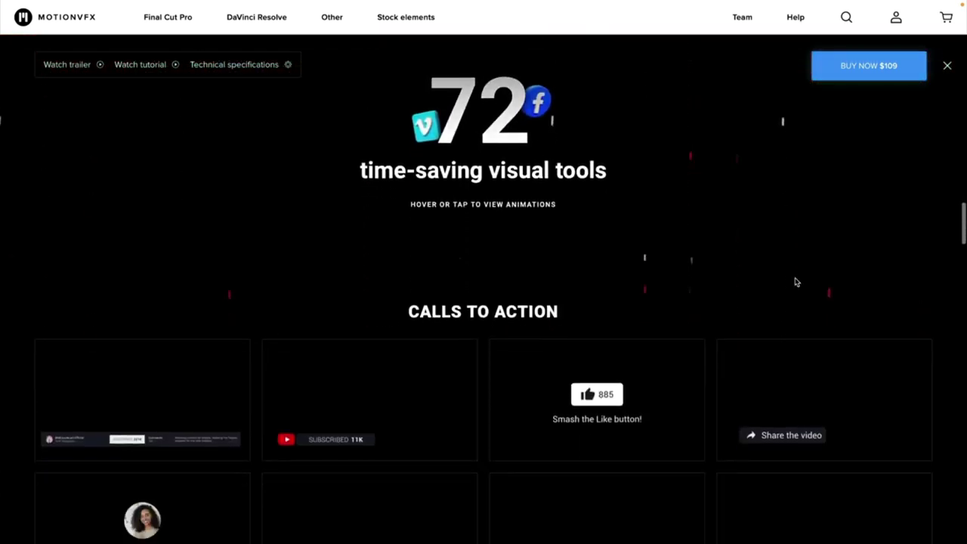
scroll(795, 282, down, 10)
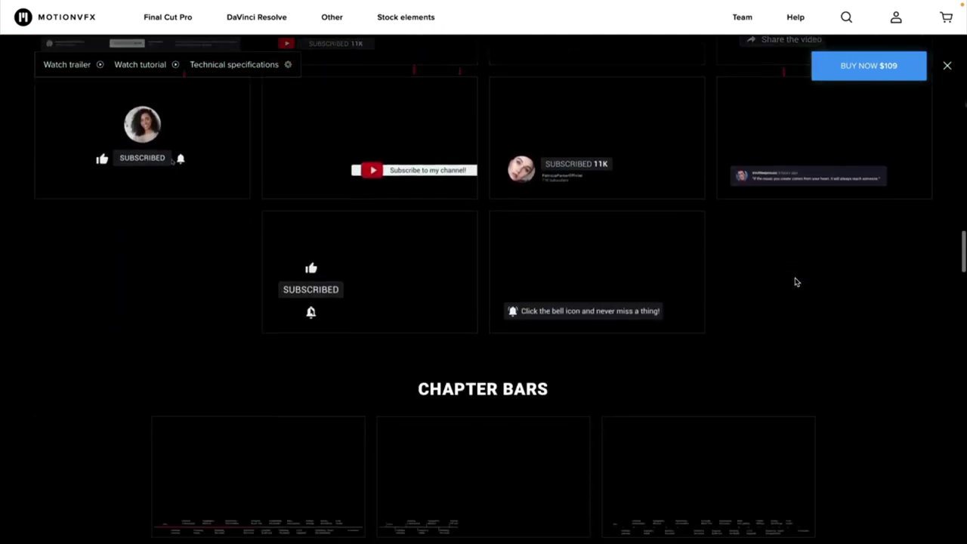
scroll(795, 281, down, 7)
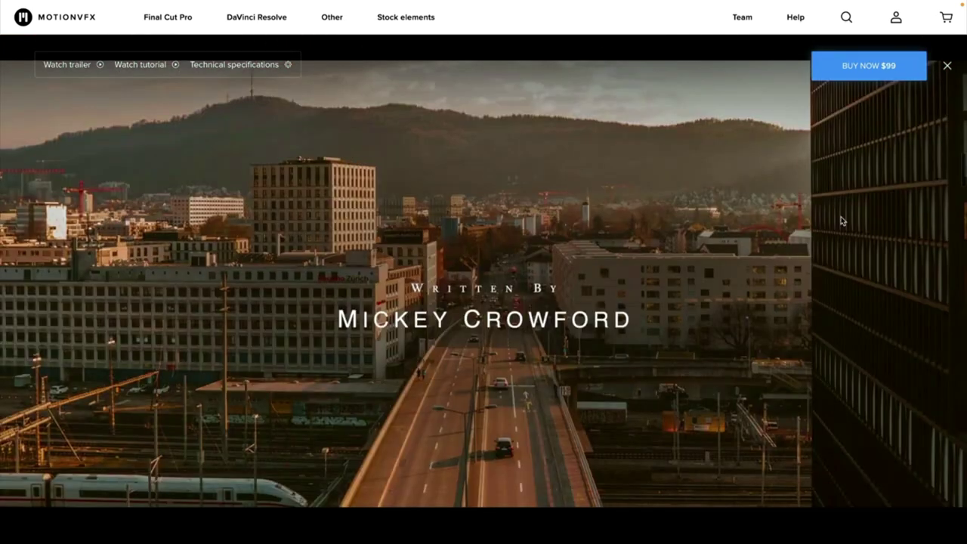
Step: Look through the cinematic caption pack's product page, including its Artistry section and sample title previews
scroll(841, 219, down, 3)
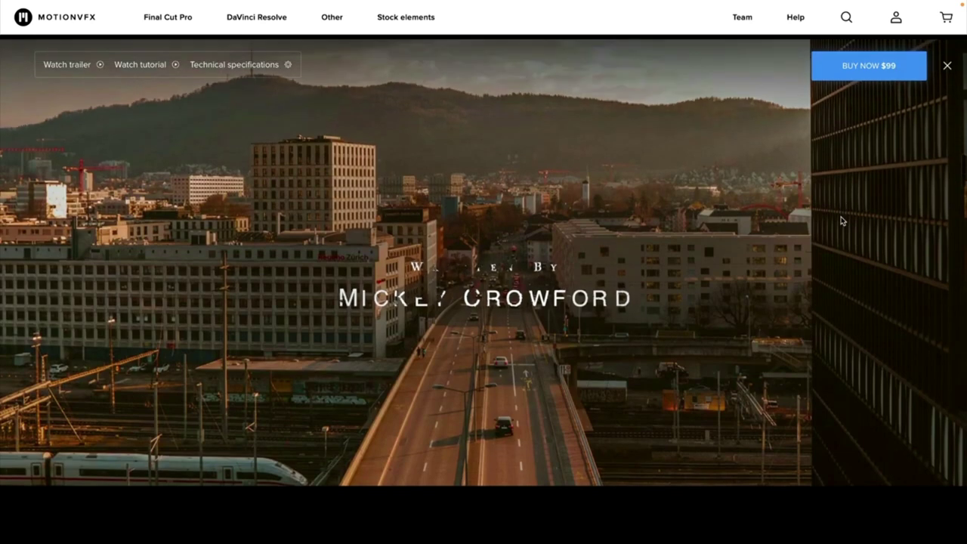
scroll(842, 221, down, 3)
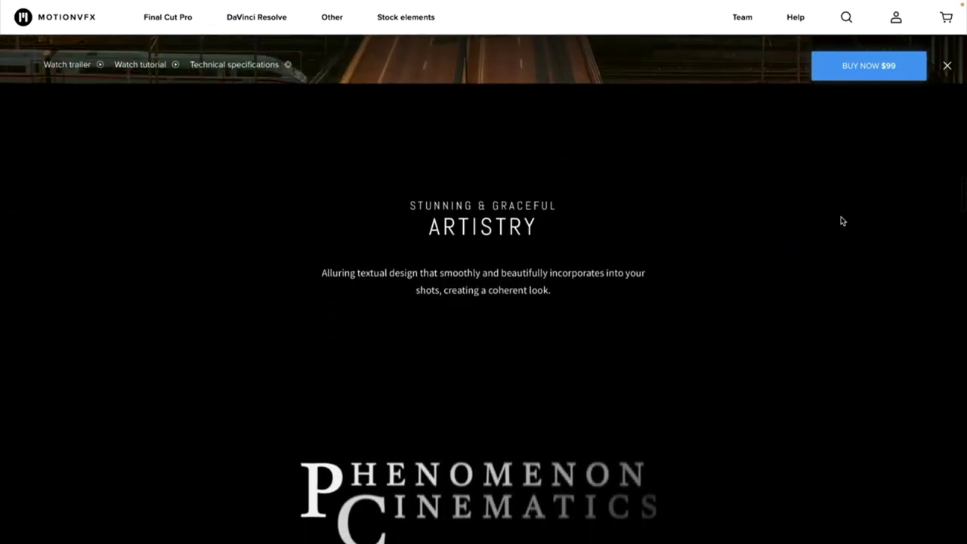
scroll(842, 220, down, 2)
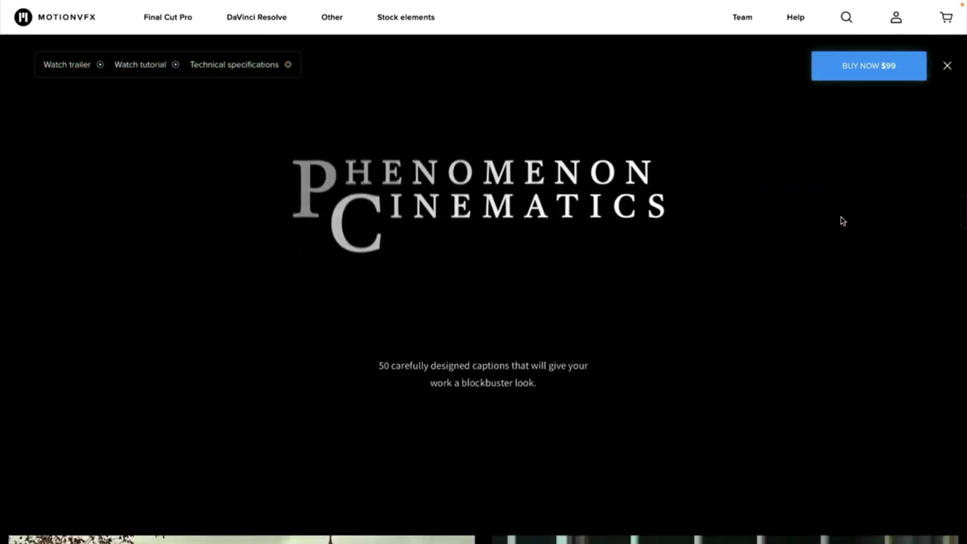
scroll(842, 220, down, 5)
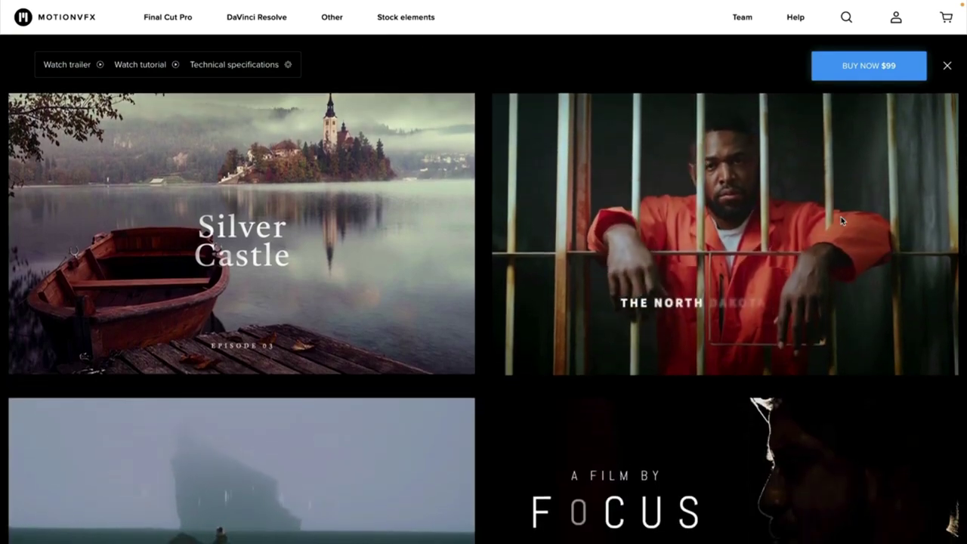
scroll(841, 216, down, 3)
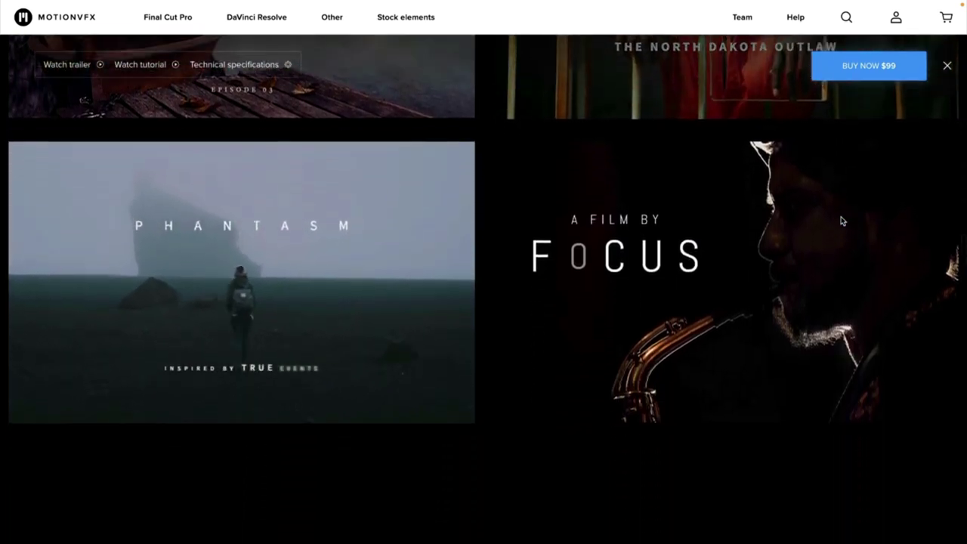
scroll(842, 220, down, 1)
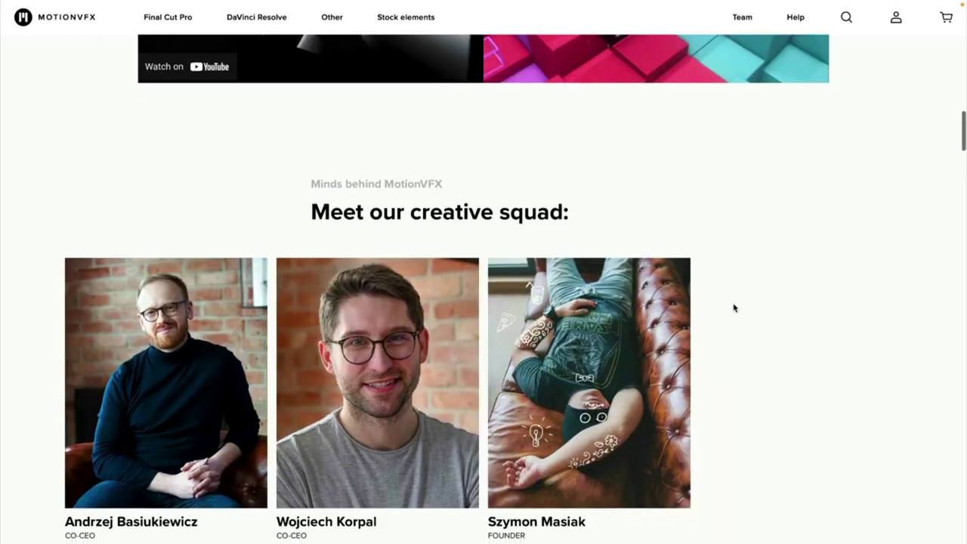
Step: Look through the MotionVFX team page, from the creative squad portraits to the Talented tutors section
scroll(731, 308, down, 1)
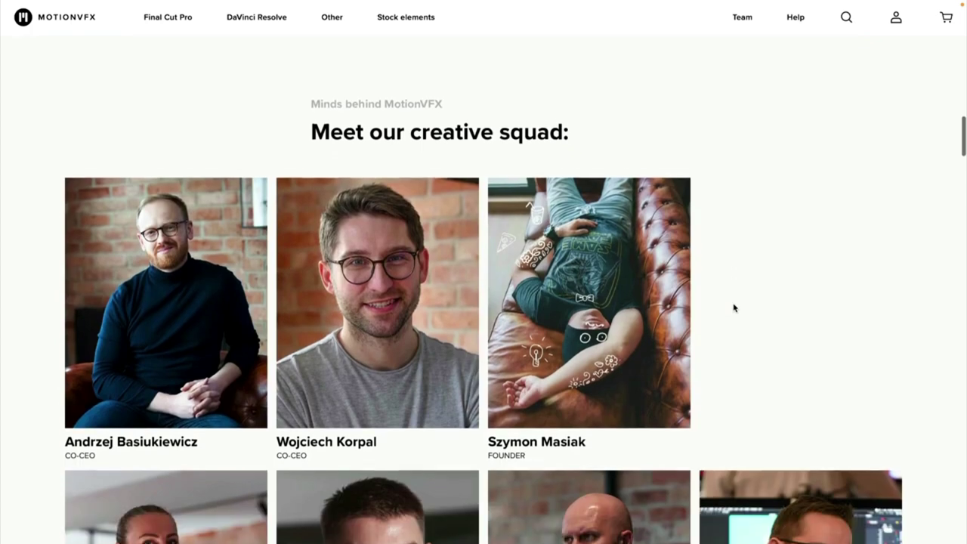
scroll(733, 307, down, 4)
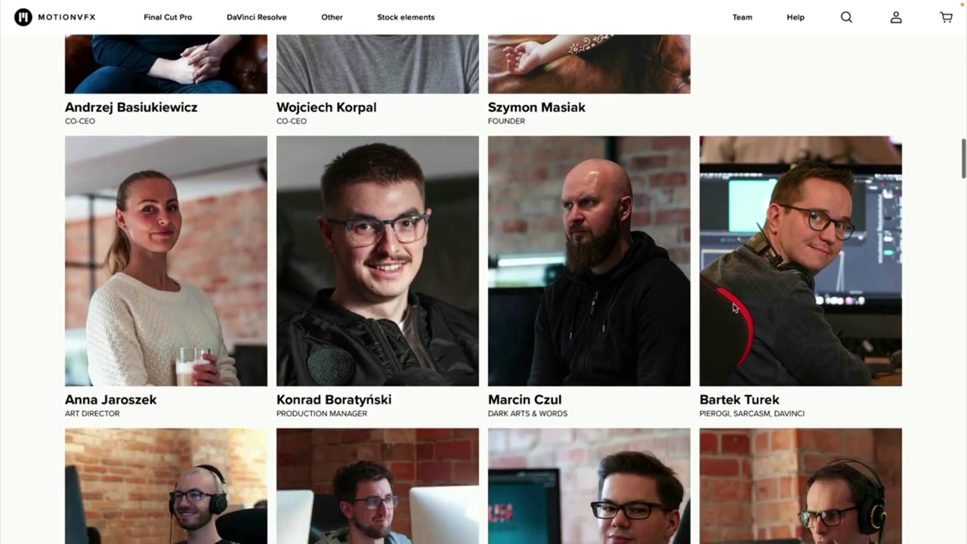
scroll(733, 307, down, 5)
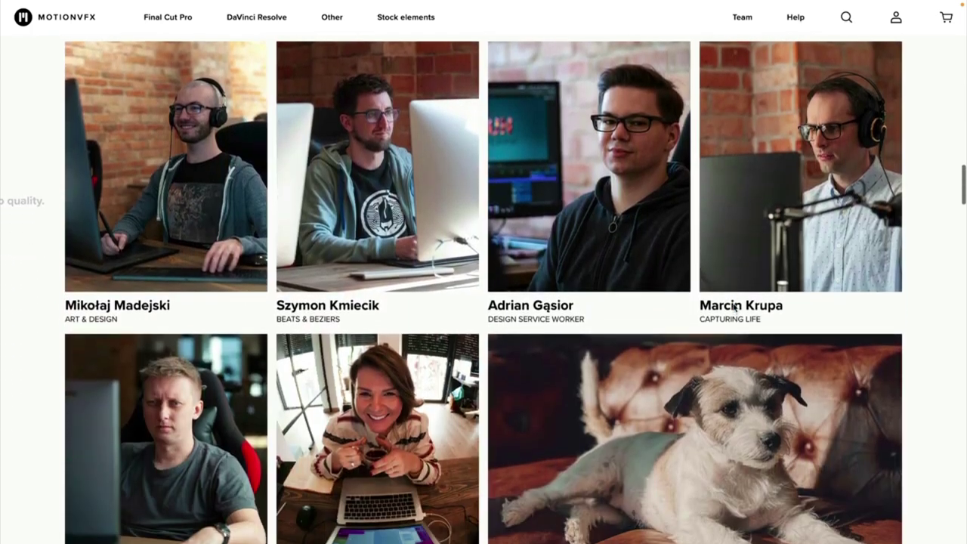
scroll(733, 303, down, 6)
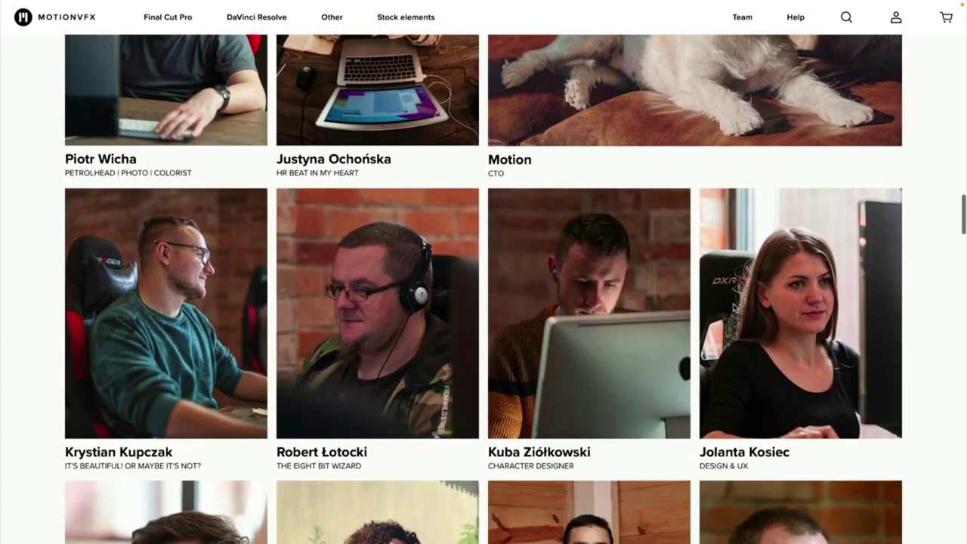
scroll(732, 302, down, 5)
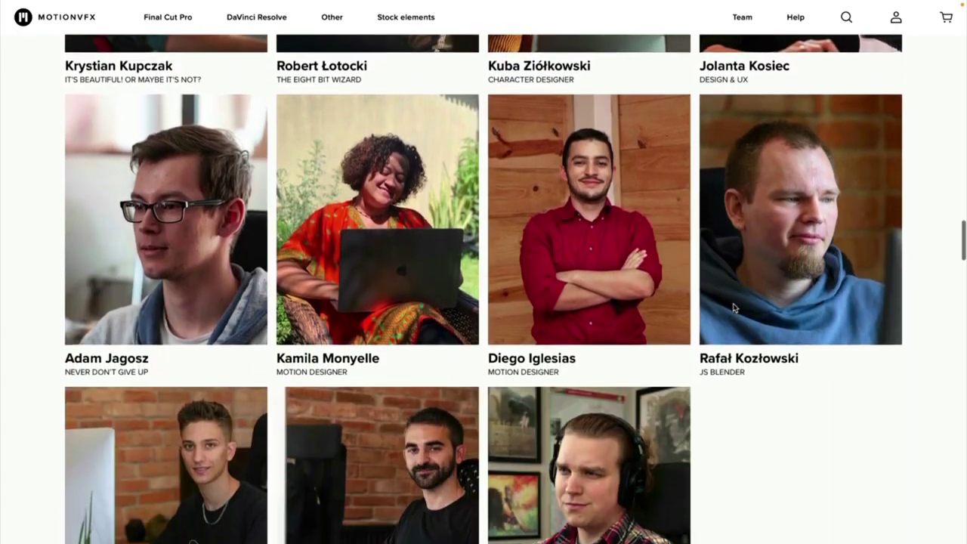
scroll(733, 307, down, 6)
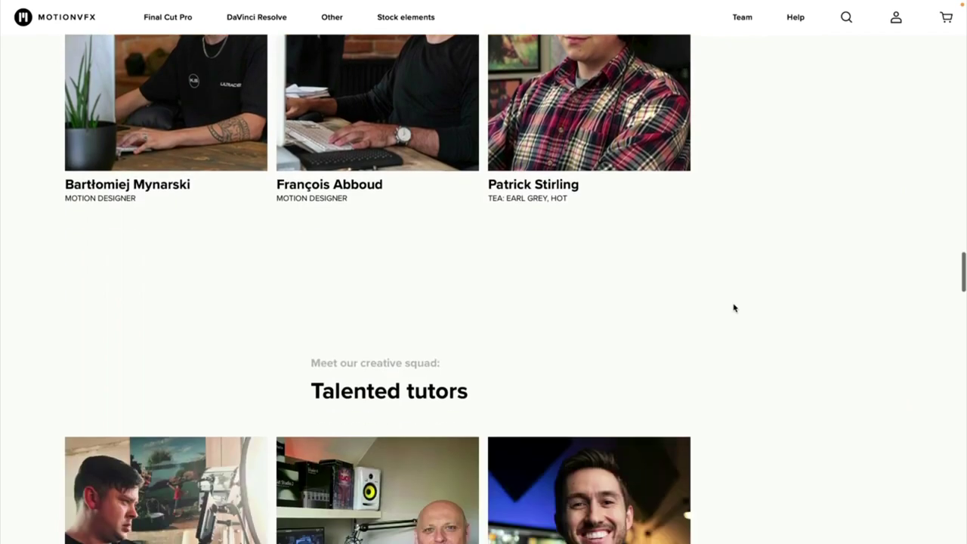
scroll(733, 308, down, 4)
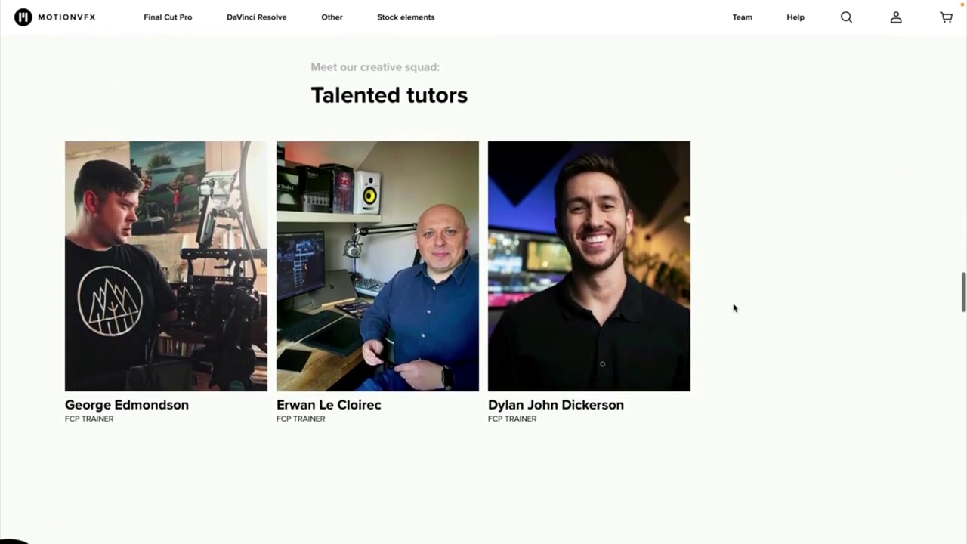
scroll(733, 308, down, 6)
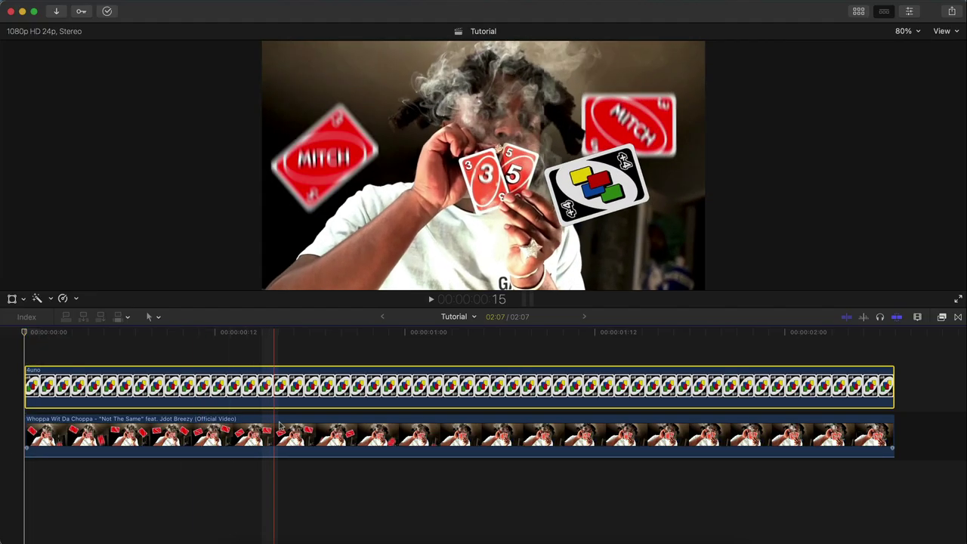
Step: Switch back to Final Cut Pro and turn the 4uno clip into a compound clip named "uno new" in the 3-15-22 event
click(206, 333)
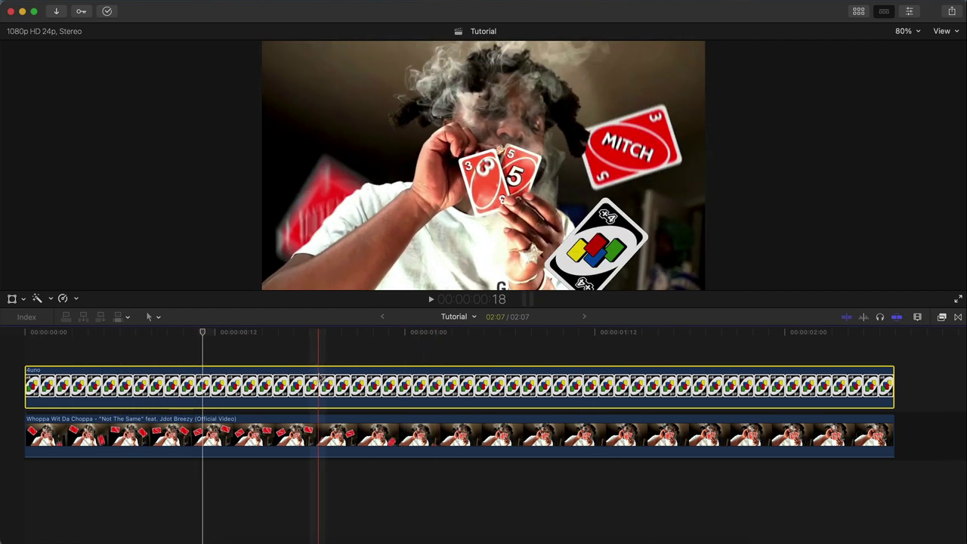
right_click(321, 381)
click(361, 323)
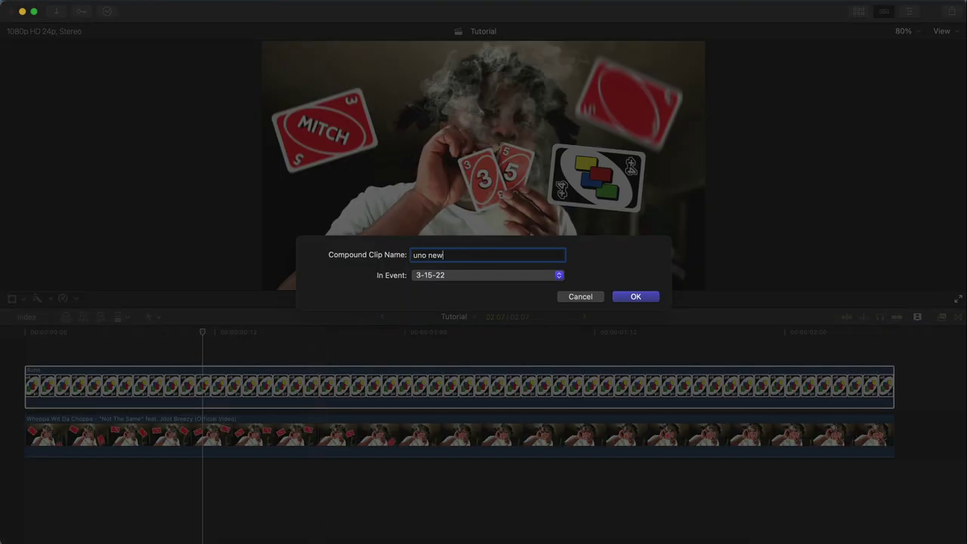
key(Return)
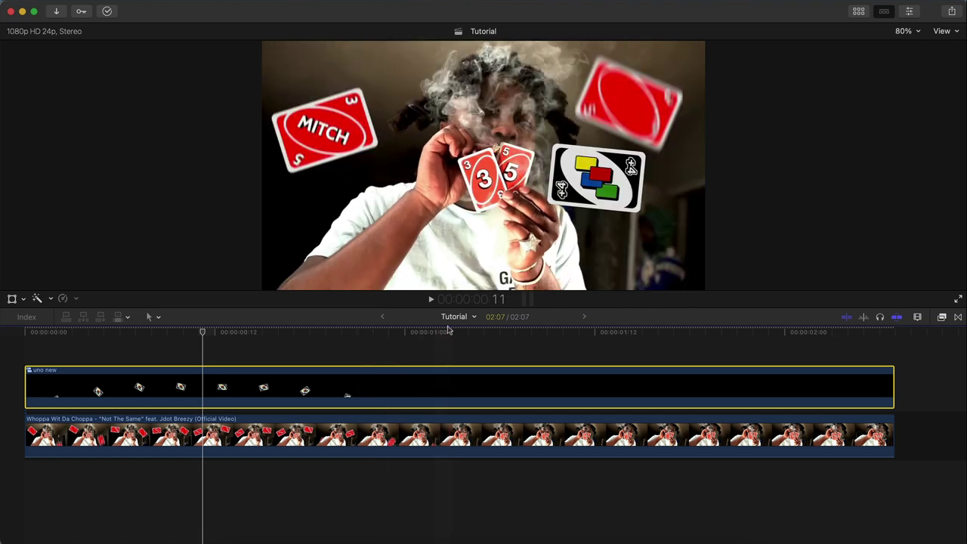
Step: Apply the Draw Mask effect from the Masks category to the uno new compound clip and hide the effects browser
click(438, 332)
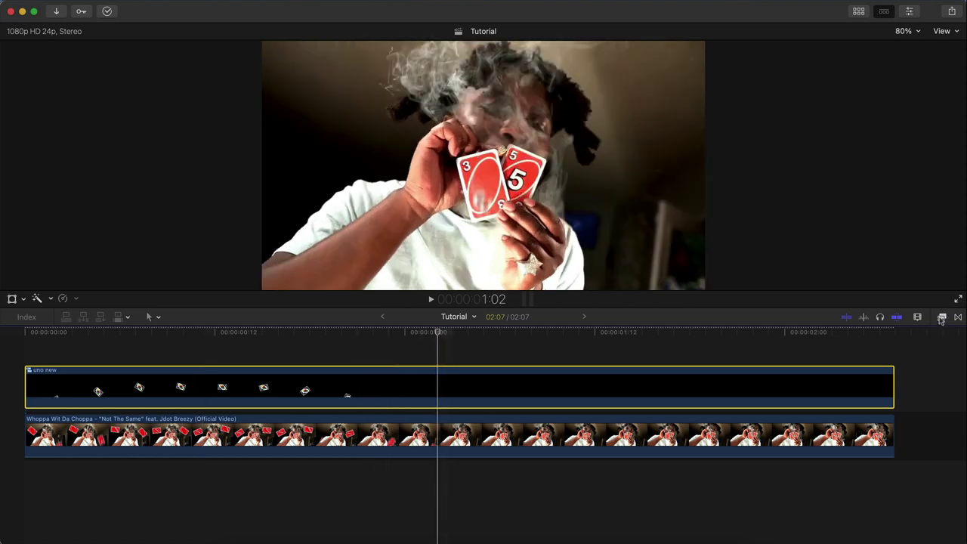
click(941, 318)
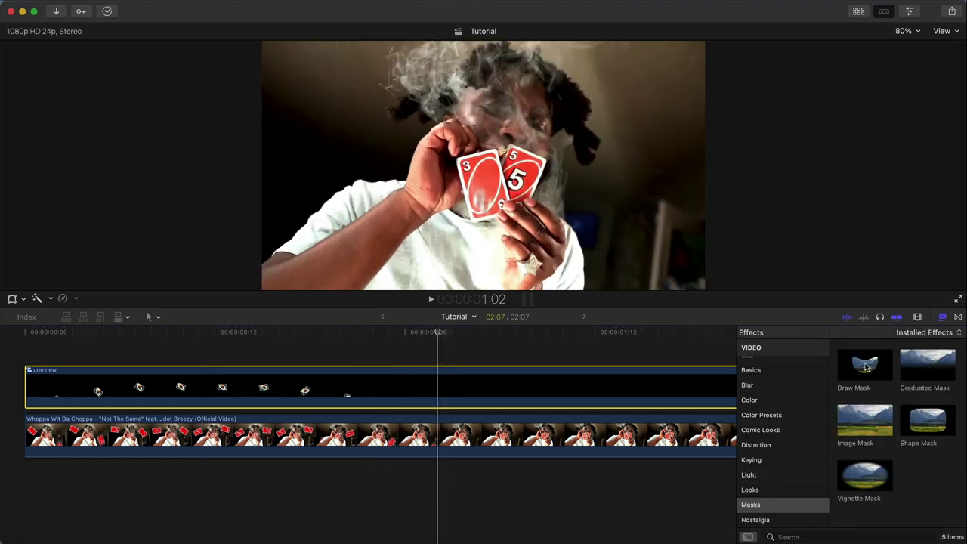
drag(841, 368, 611, 388)
click(942, 318)
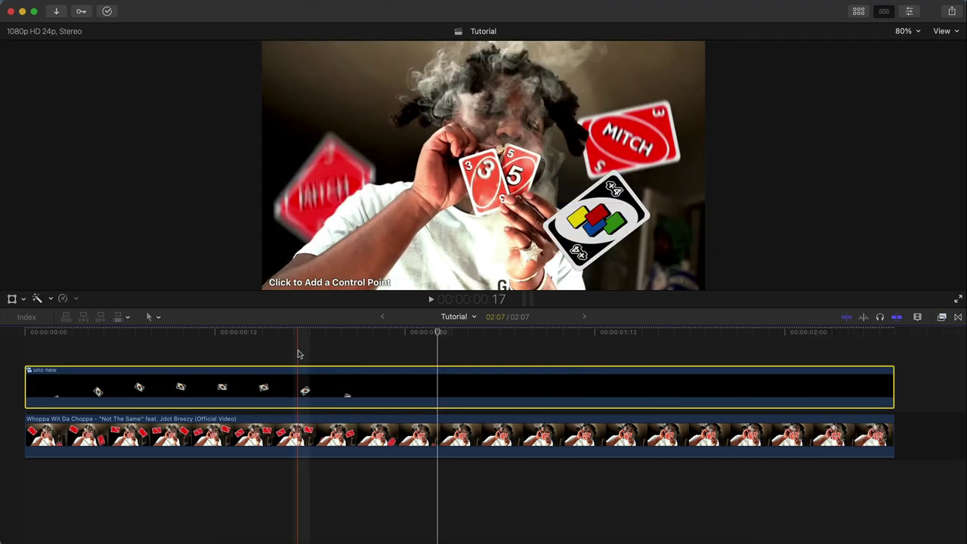
Step: Starting at the first frame of the uno new clip, trace the mask edge from the performer's hair down along his sleeve
drag(294, 335, 3, 336)
key(space)
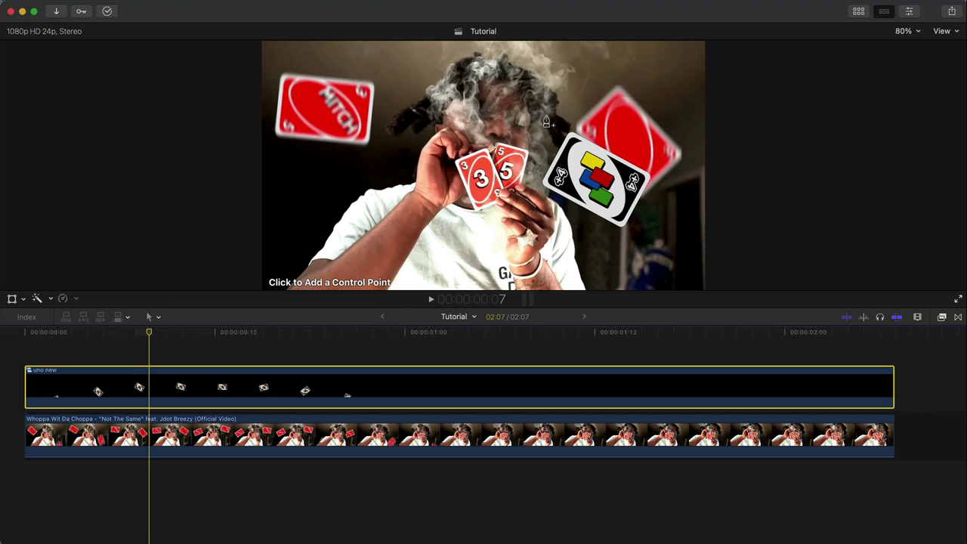
drag(116, 330, 12, 366)
click(524, 93)
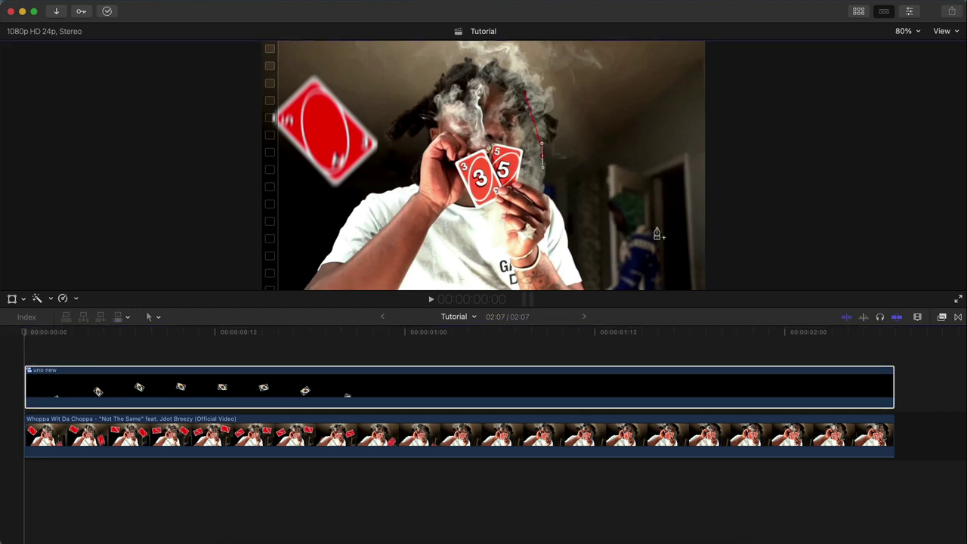
click(544, 194)
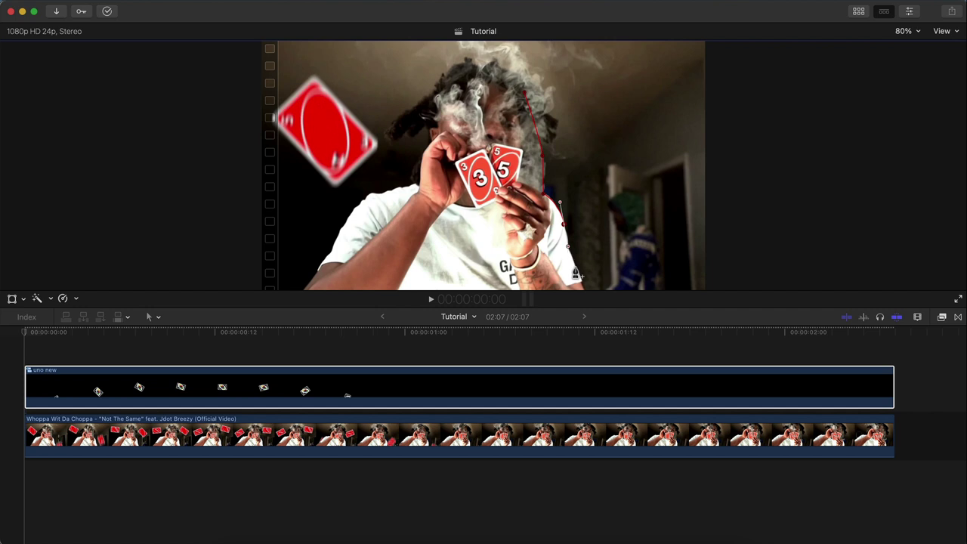
Step: Continue the mask path below, beside and above the video frame, and close it around the area next to the performer
click(912, 31)
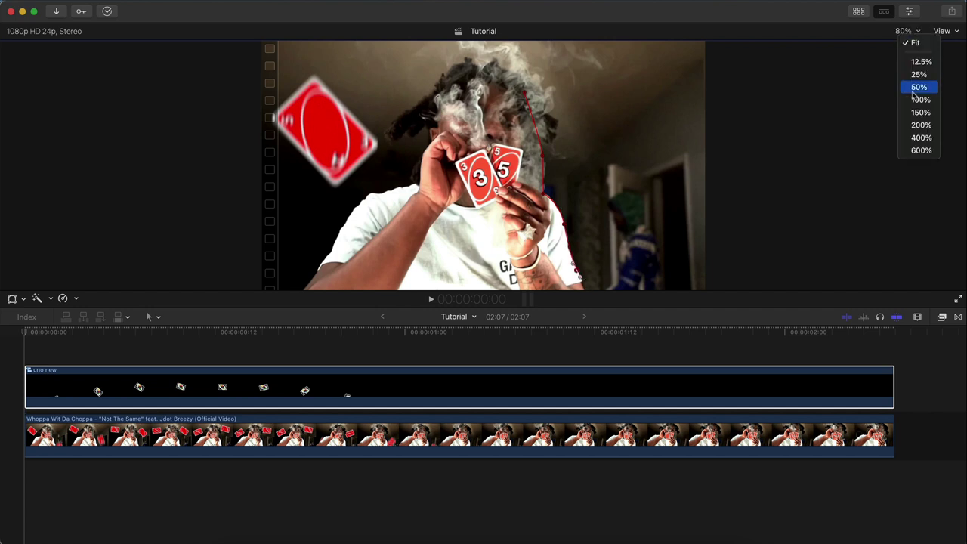
click(917, 86)
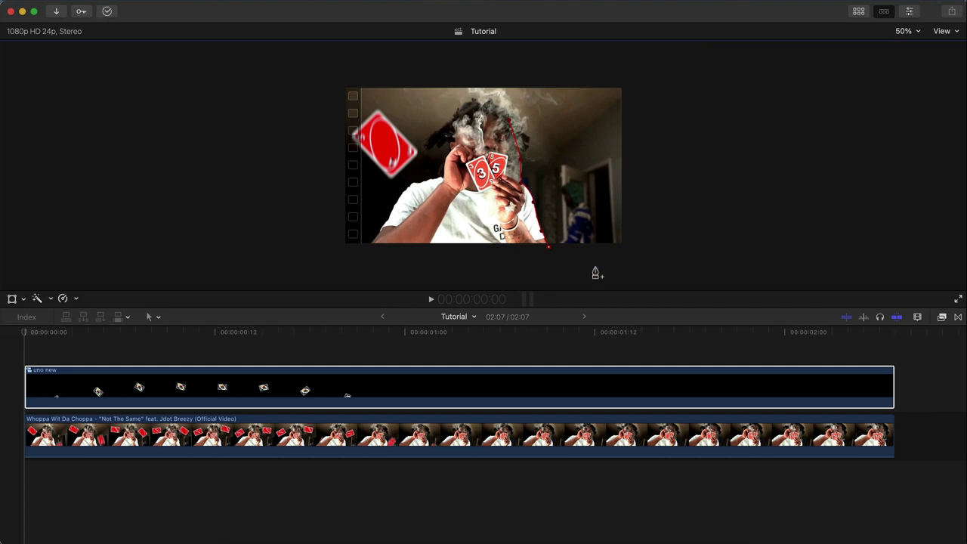
click(643, 246)
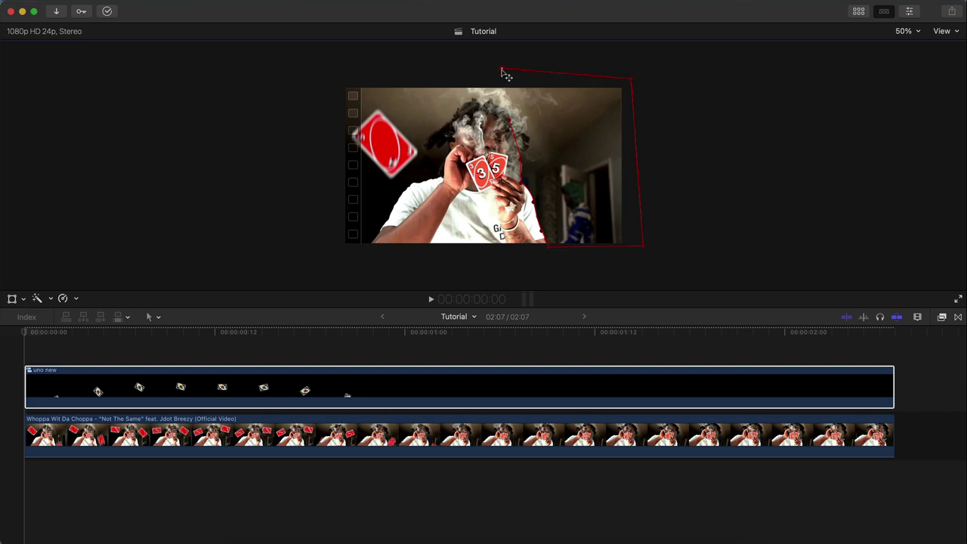
click(502, 68)
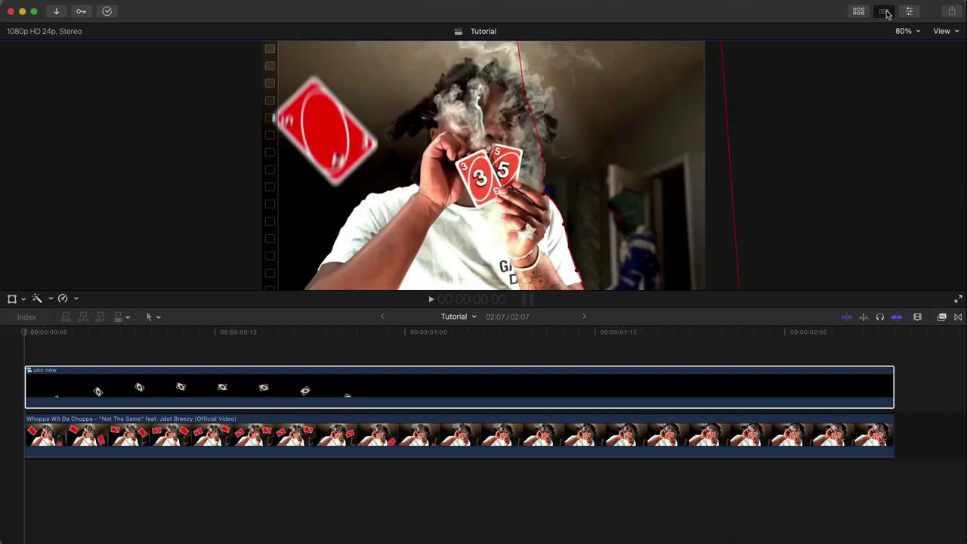
Step: Temporarily disable the background video clip to view the card alone, and re-enable it
click(110, 387)
click(76, 431)
key(v)
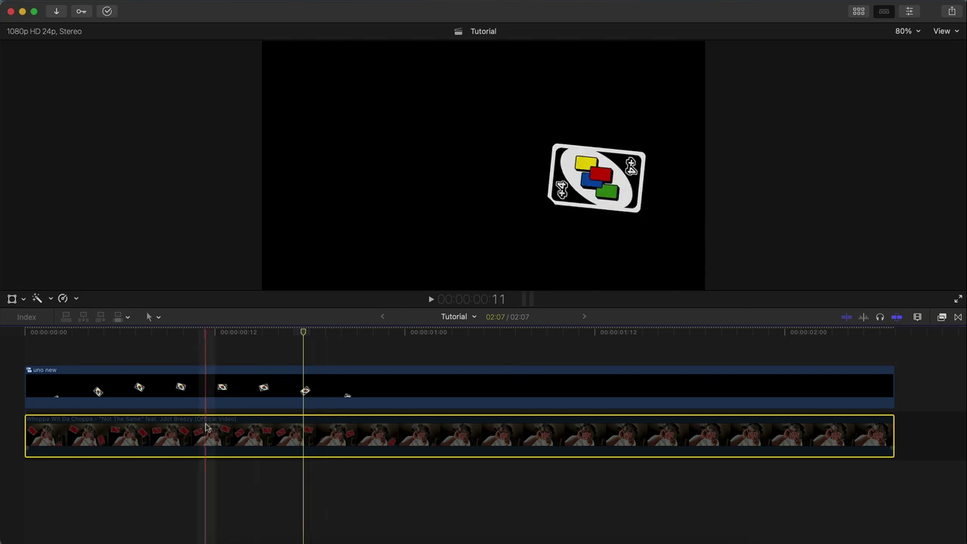
key(v)
click(45, 331)
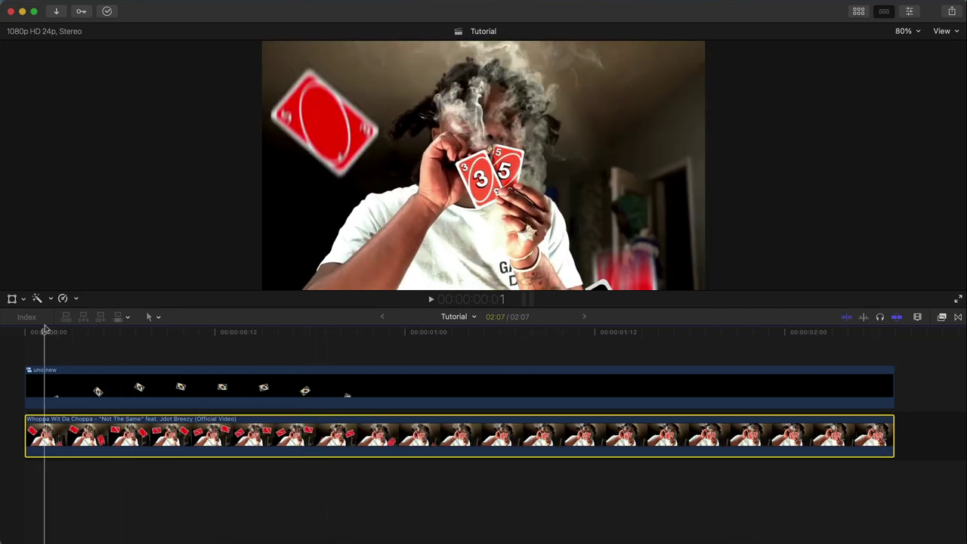
Step: Add a Control Points keyframe for the uno new clip's Draw Mask at its first frame
click(56, 403)
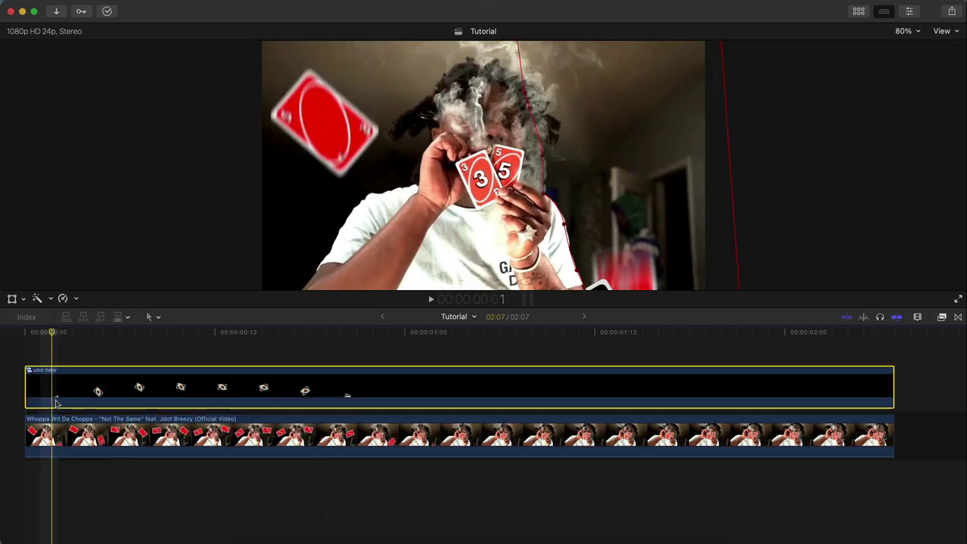
click(909, 12)
click(2, 332)
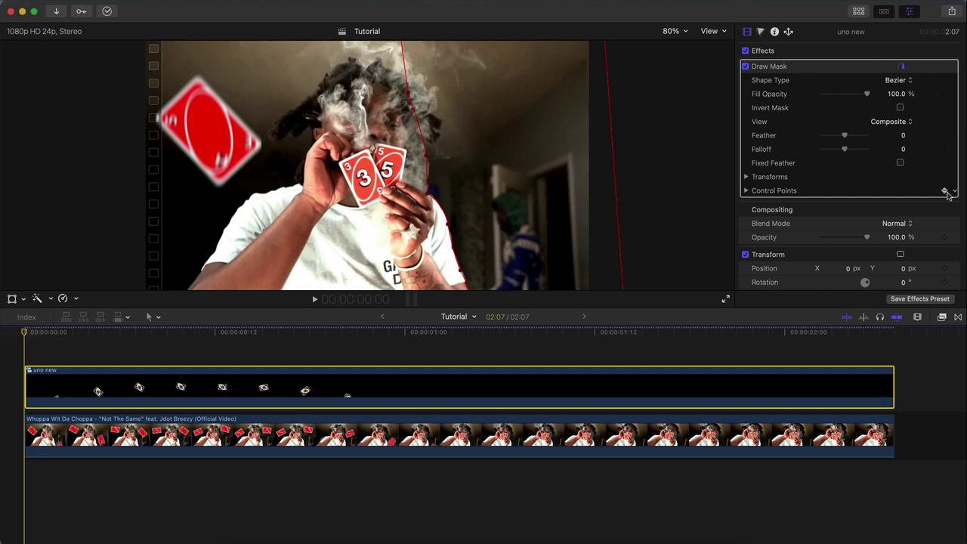
key(space)
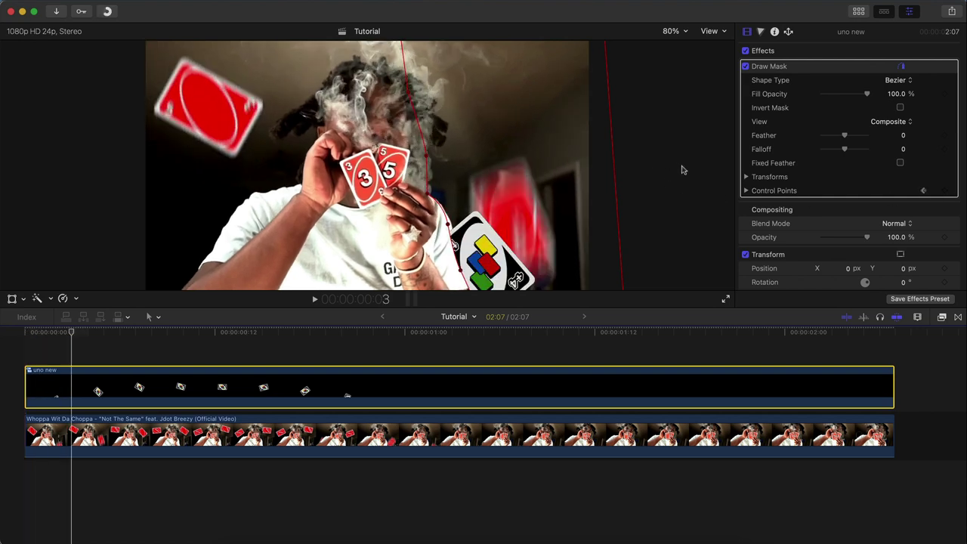
Step: Reposition the mask's control points along the performer's sleeve and hand at frames 2 and 3 and further frames to follow his movement
key(Right)
key(Right)
drag(460, 271, 461, 267)
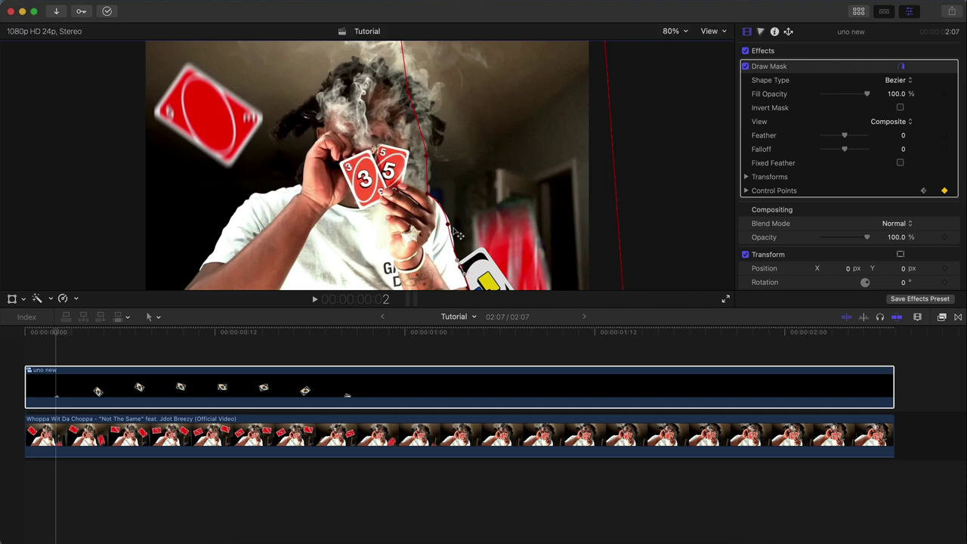
key(Right)
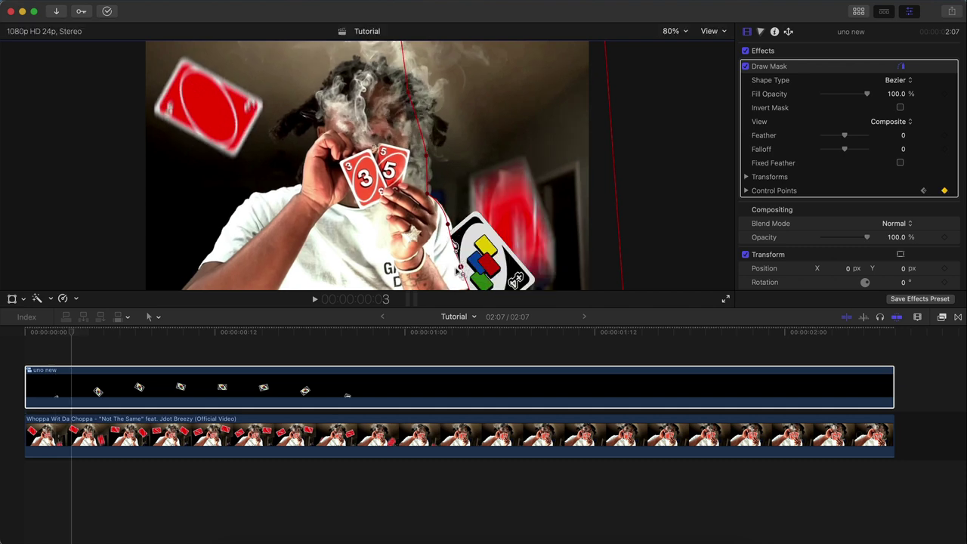
mouse_move(457, 268)
mouse_down()
mouse_move(463, 276)
mouse_move(459, 261)
mouse_up()
drag(449, 224, 455, 231)
key(Right)
key(Right)
key(Right)
drag(428, 193, 429, 188)
Step: Go back frame by frame through the clip and examine how the mask edge follows the performer's hand and sleeve
key(Left)
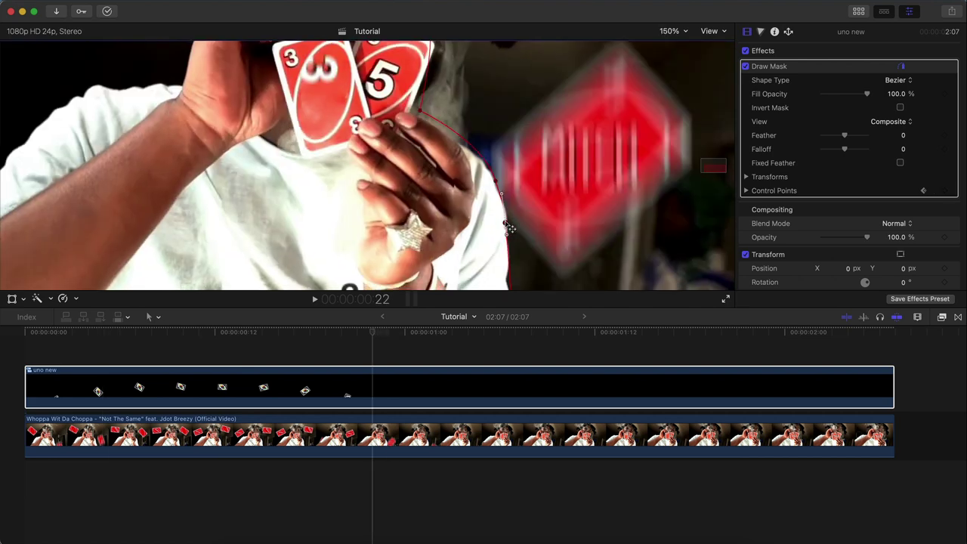
key(Left)
key(Left)
key(Left)
key(Left)
key(Left)
key(Left)
key(Left)
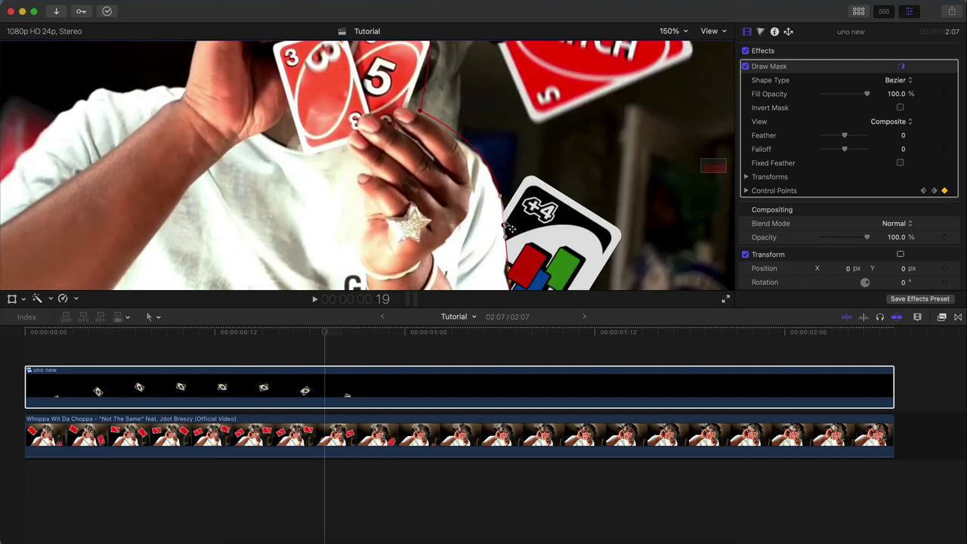
key(Left)
key(Left)
key(Left)
key(Left)
key(Left)
key(Left)
key(Left)
key(Left)
key(Left)
key(Left)
key(Left)
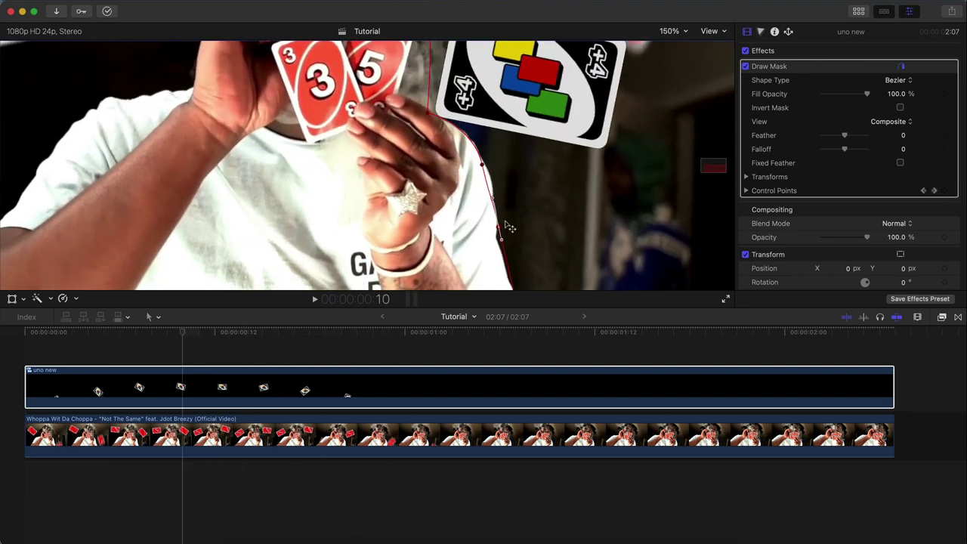
key(Left)
key(Left)
key(Right)
key(Right)
key(Right)
key(Left)
key(Left)
key(Right)
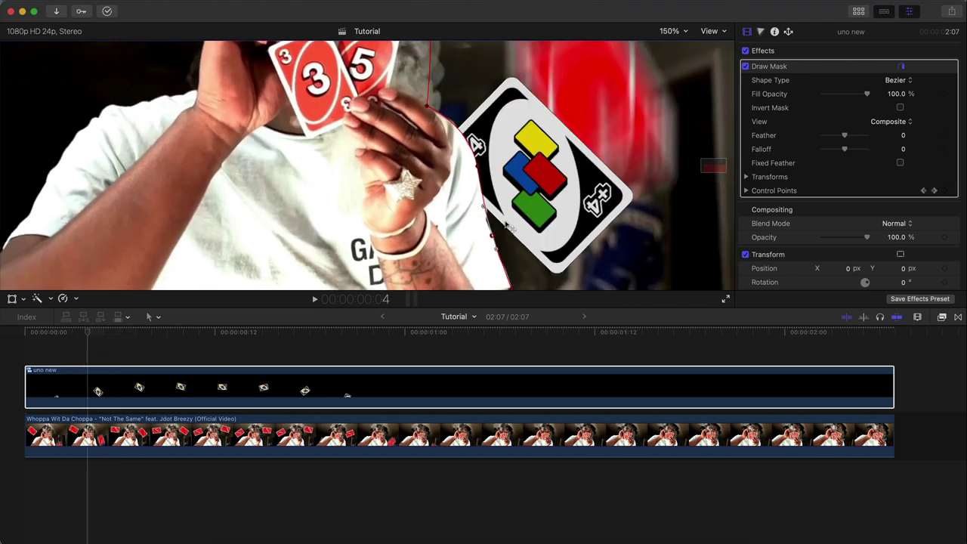
Step: Compare the card with the Draw Mask off and on, and play back the masked clip from the start
click(746, 66)
click(746, 67)
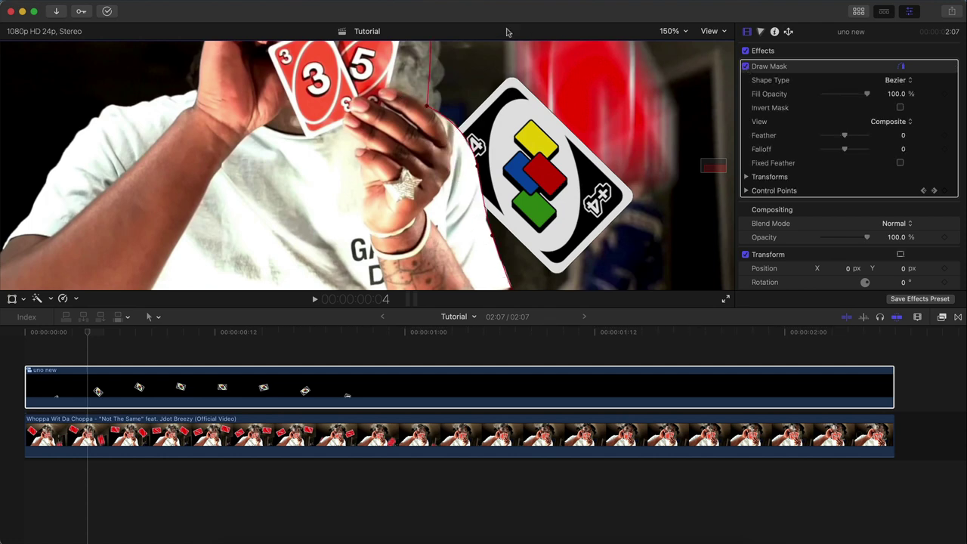
click(670, 32)
click(681, 43)
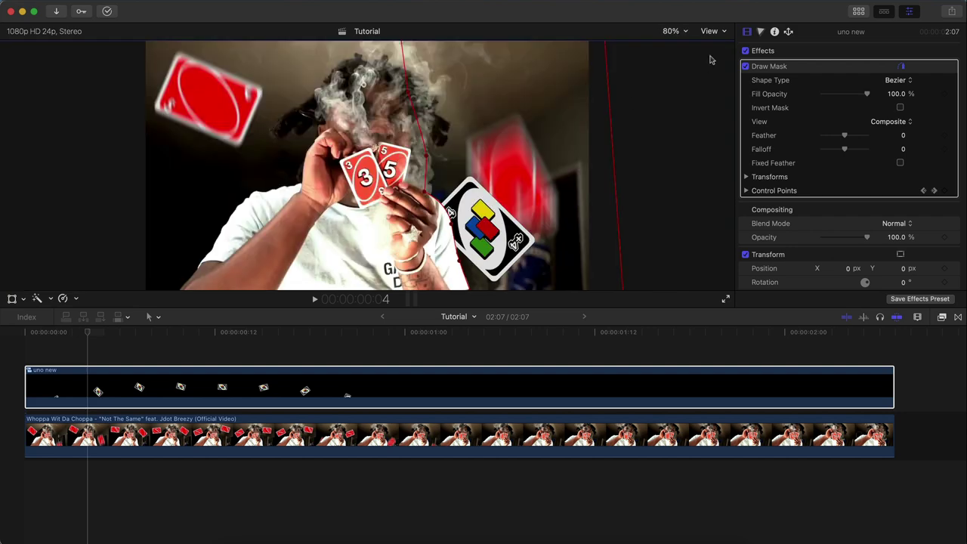
click(79, 370)
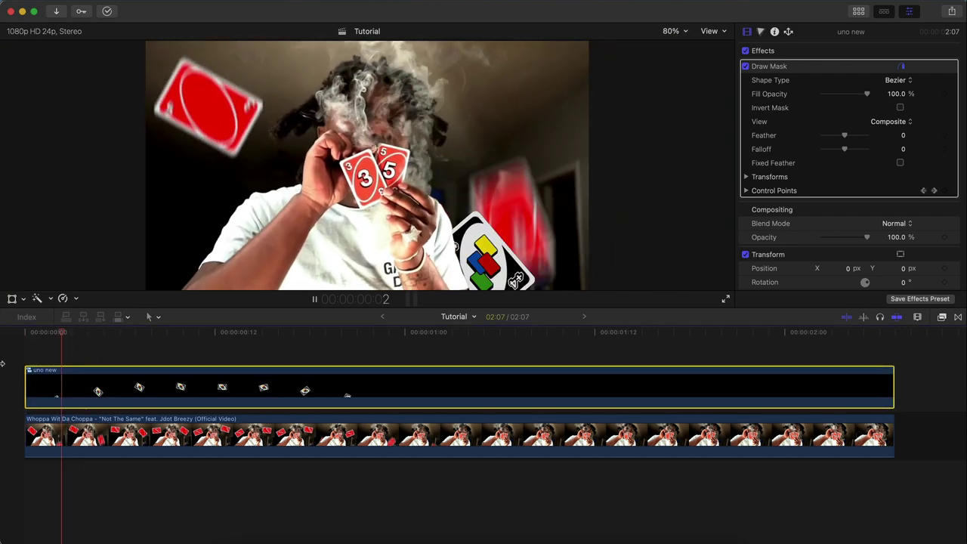
key(space)
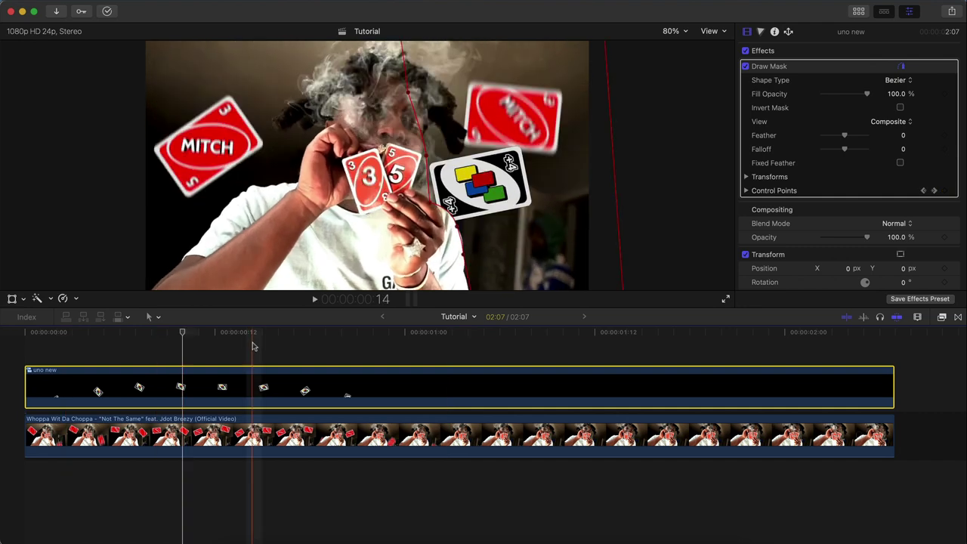
key(space)
Step: Set the Draw Mask's Feather to 12 and Falloff to 64, and play back the clip
click(853, 220)
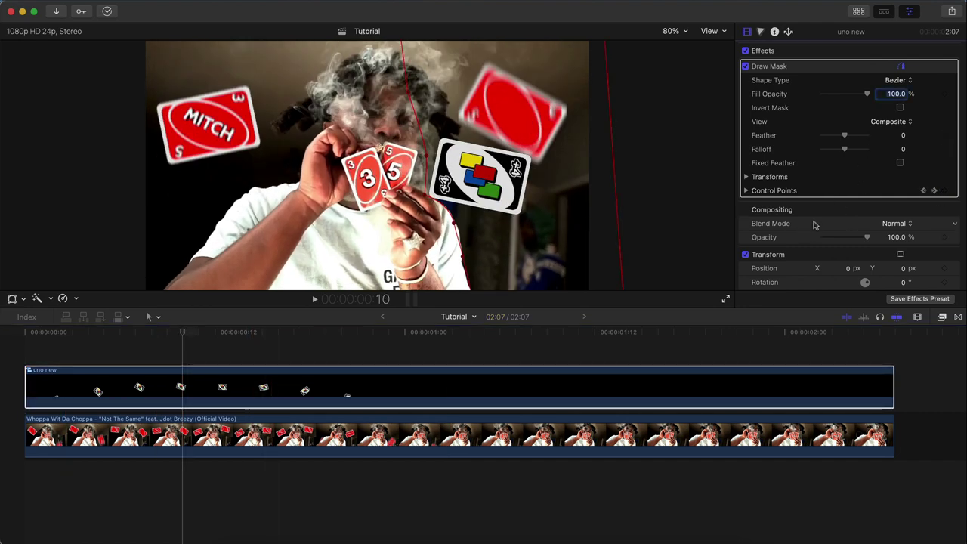
click(822, 217)
click(305, 332)
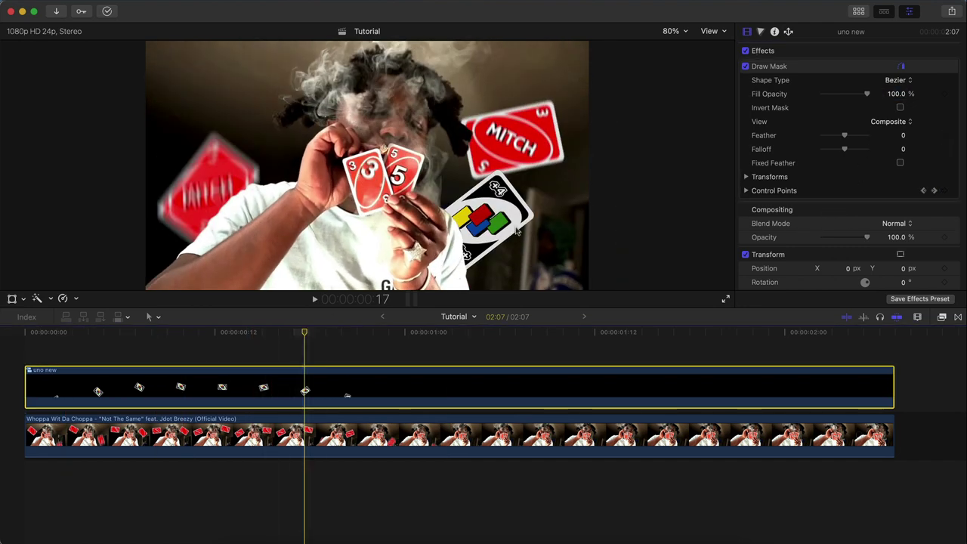
mouse_move(838, 137)
mouse_down()
mouse_move(871, 137)
mouse_move(814, 133)
mouse_move(847, 134)
mouse_up()
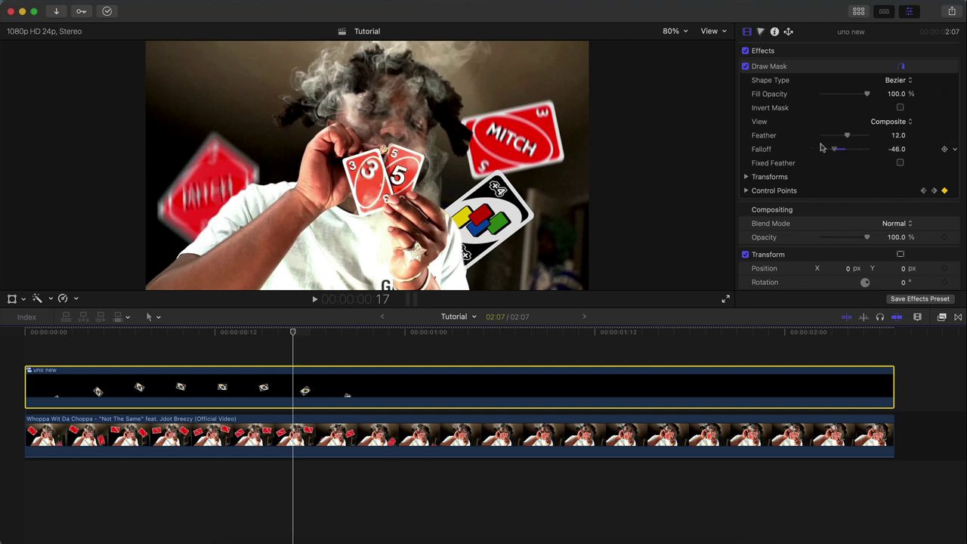
drag(817, 147, 859, 149)
key(space)
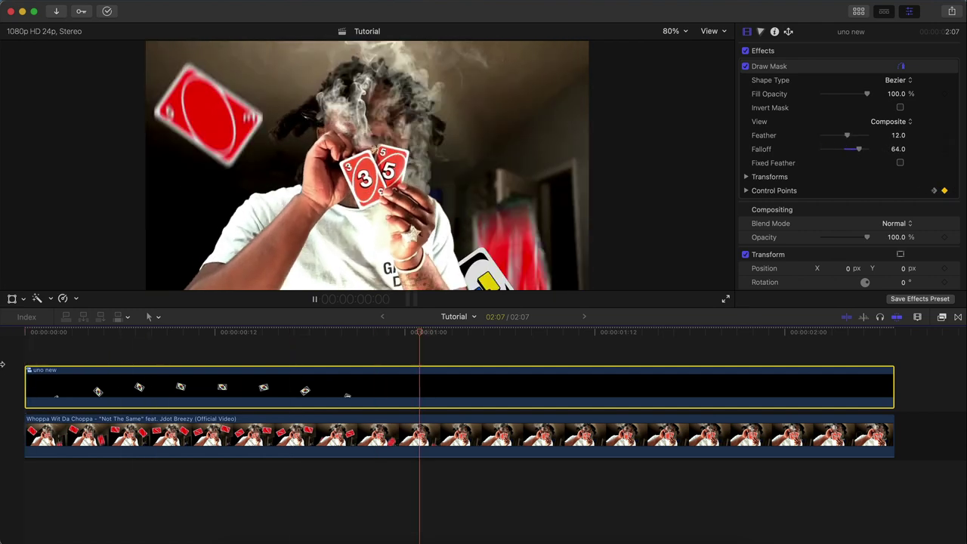
key(space)
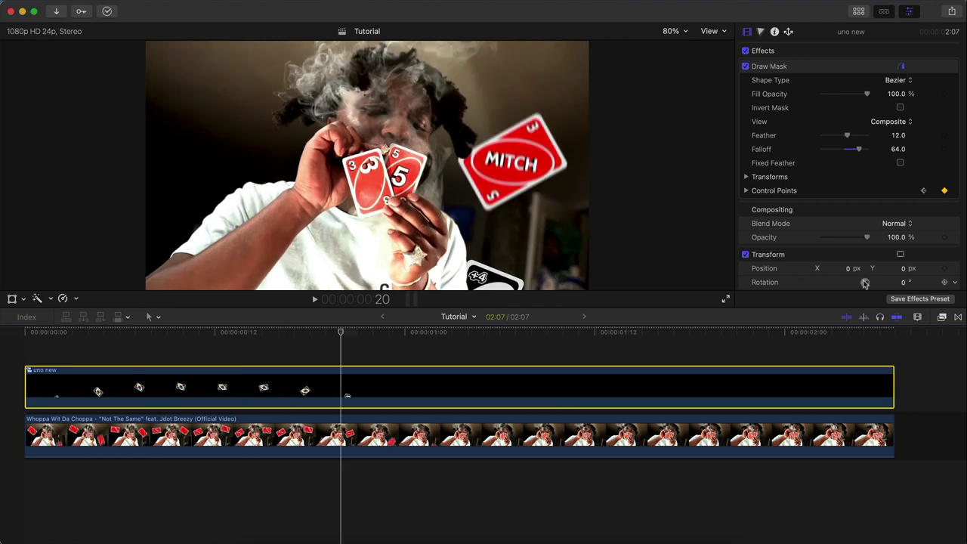
Step: Apply the Directional effect from the Blur category to the uno new clip and hide the effects browser
click(942, 317)
click(770, 384)
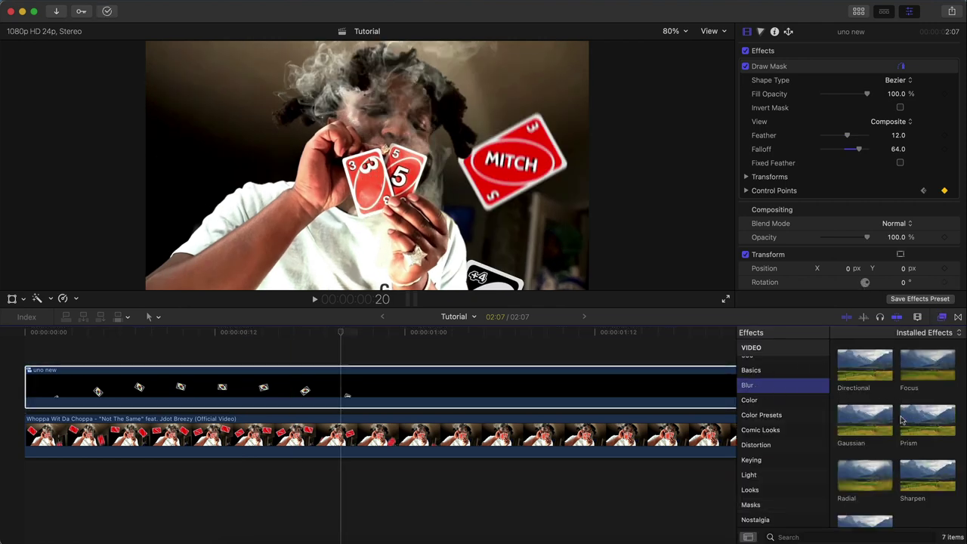
drag(873, 377, 533, 391)
click(941, 317)
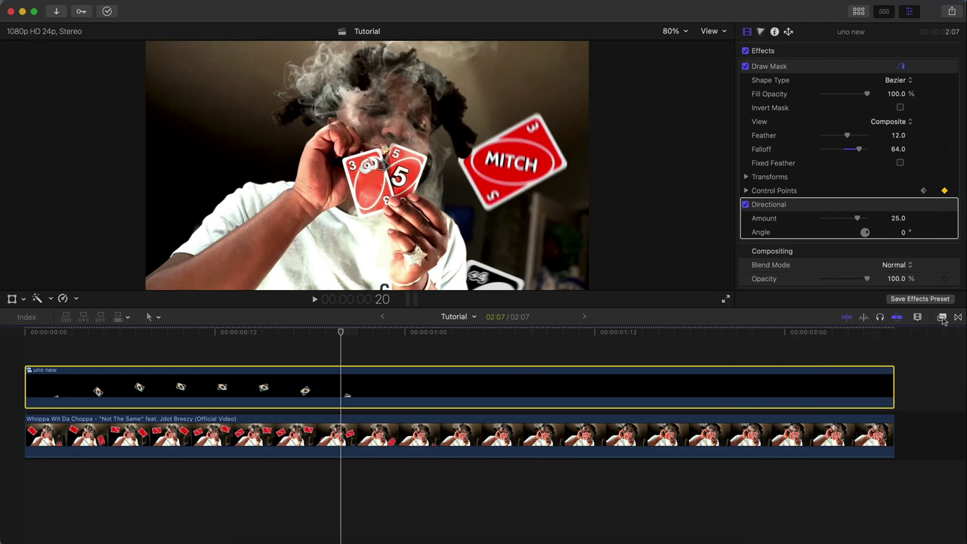
Step: Orient the Directional blur vertically and keyframe its Amount at 102.5 and Angle at 269.9° at frame 6
drag(401, 330, 78, 340)
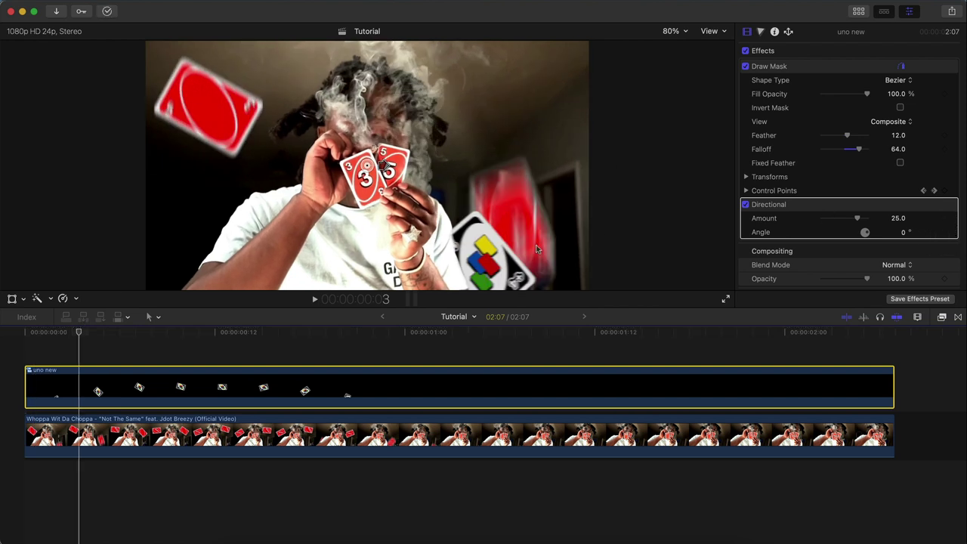
drag(386, 166, 366, 183)
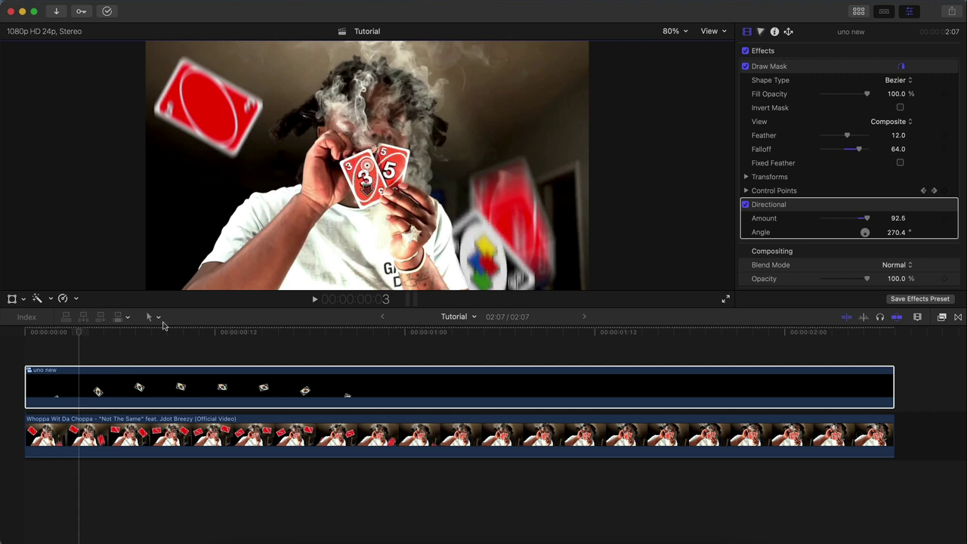
click(134, 332)
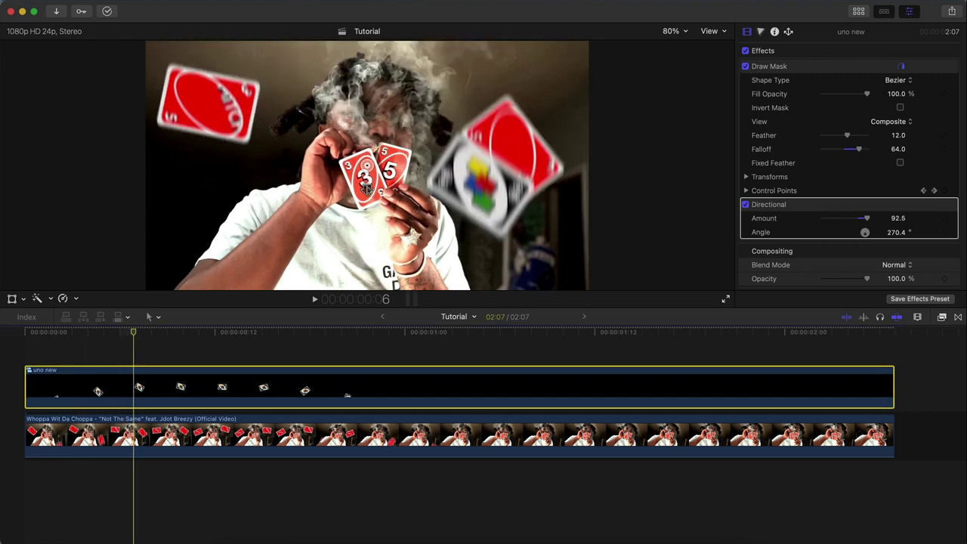
mouse_move(365, 188)
mouse_down()
mouse_move(363, 180)
mouse_move(365, 193)
mouse_up()
click(944, 217)
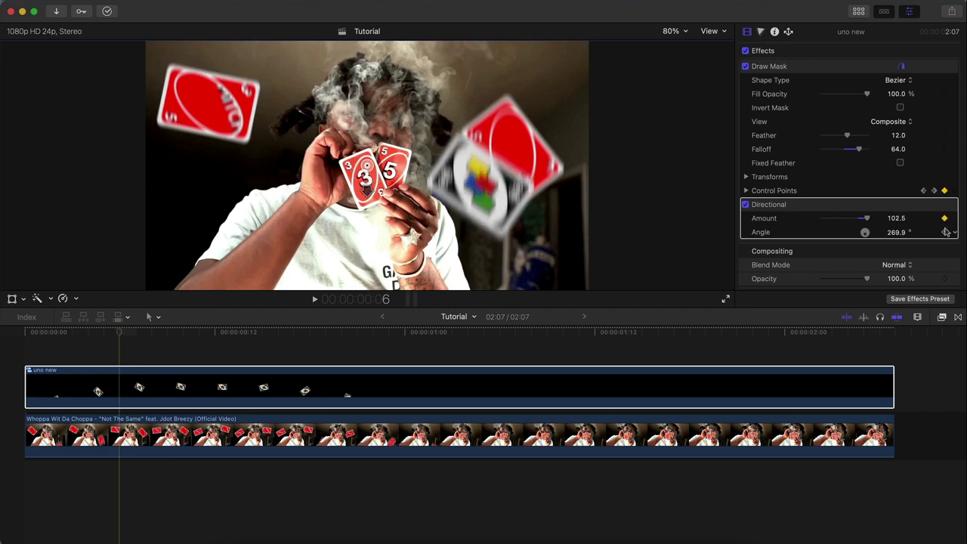
click(944, 232)
Step: Set the Directional blur to Amount 53.9 and Angle 358.4° midway through the card's flight, and to Amount 113.6 at frame 18
drag(155, 333, 230, 333)
drag(366, 188, 387, 173)
drag(257, 330, 321, 328)
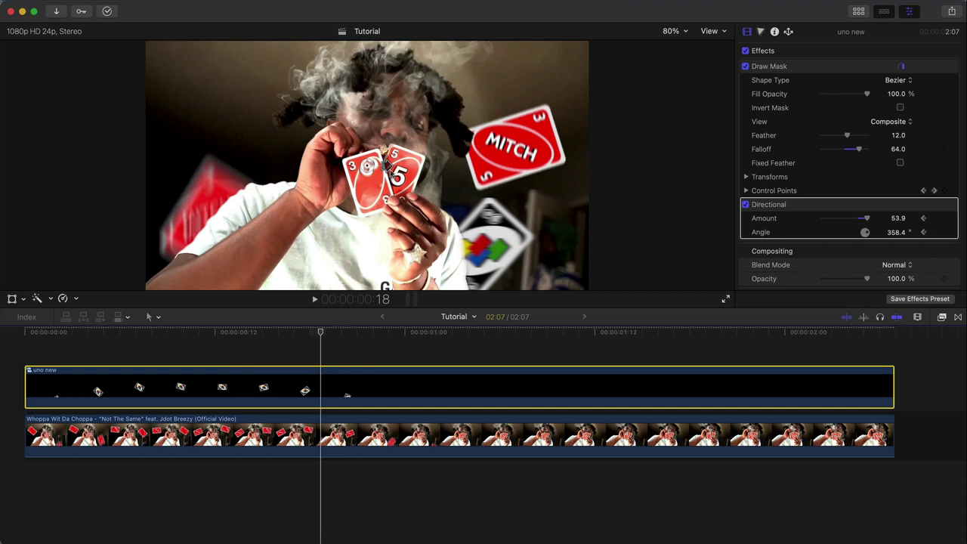
drag(387, 167, 368, 195)
Step: Play back the clip from the start to review the card's motion blur, and return to frame 17
drag(423, 333, 16, 353)
key(space)
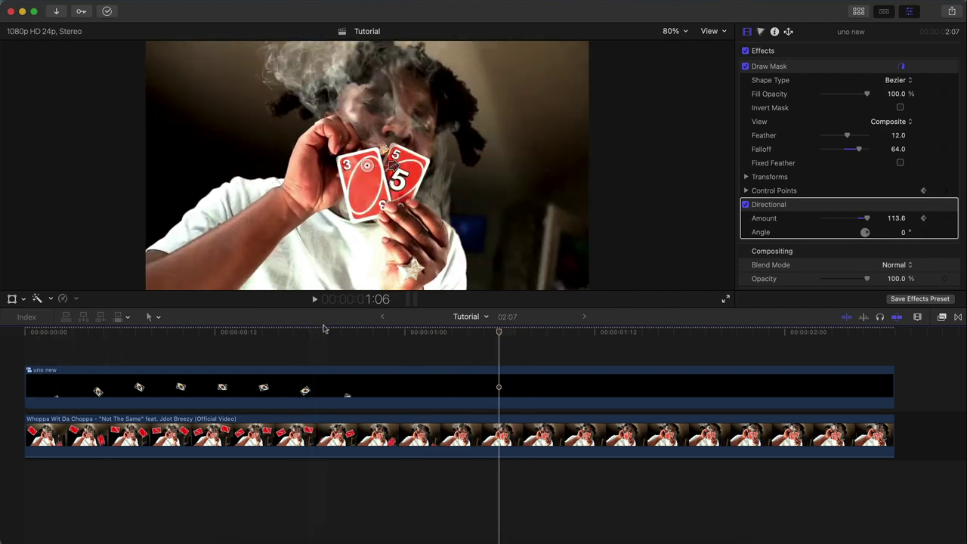
key(space)
drag(322, 331, 276, 378)
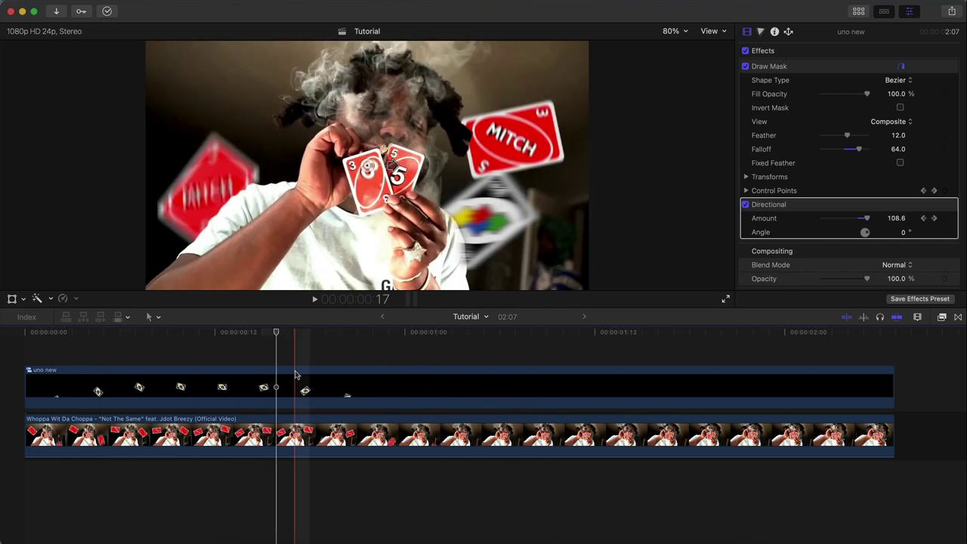